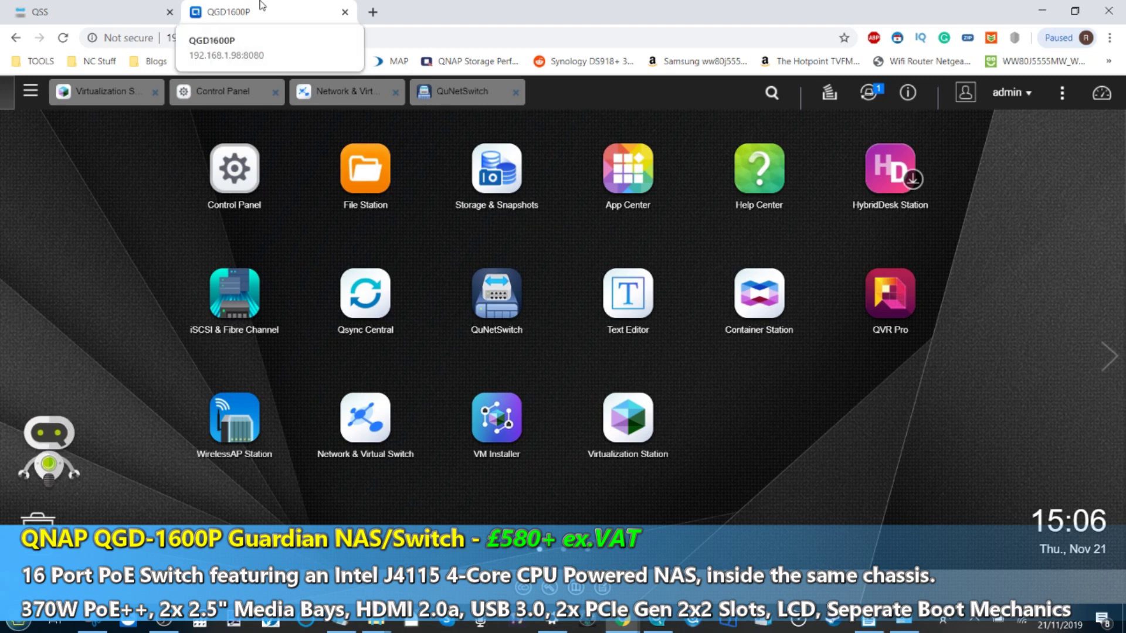
# Step: Launch the QVR Pro 1.3 web console from the QTS desktop and return to its browser tab
pyautogui.click(891, 309)
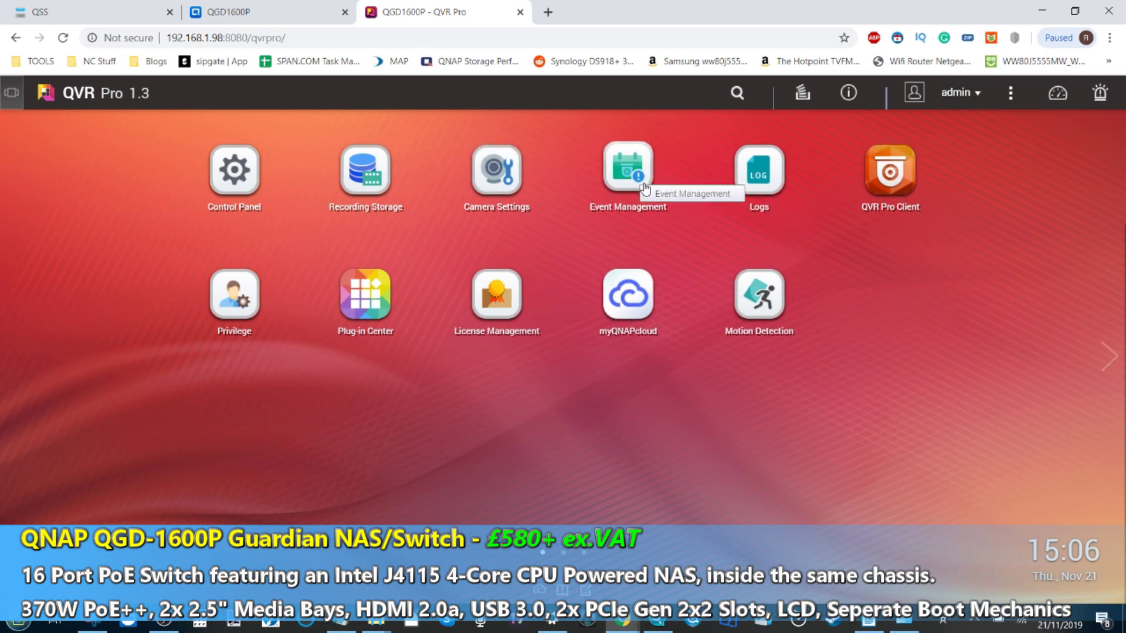
pyautogui.click(258, 12)
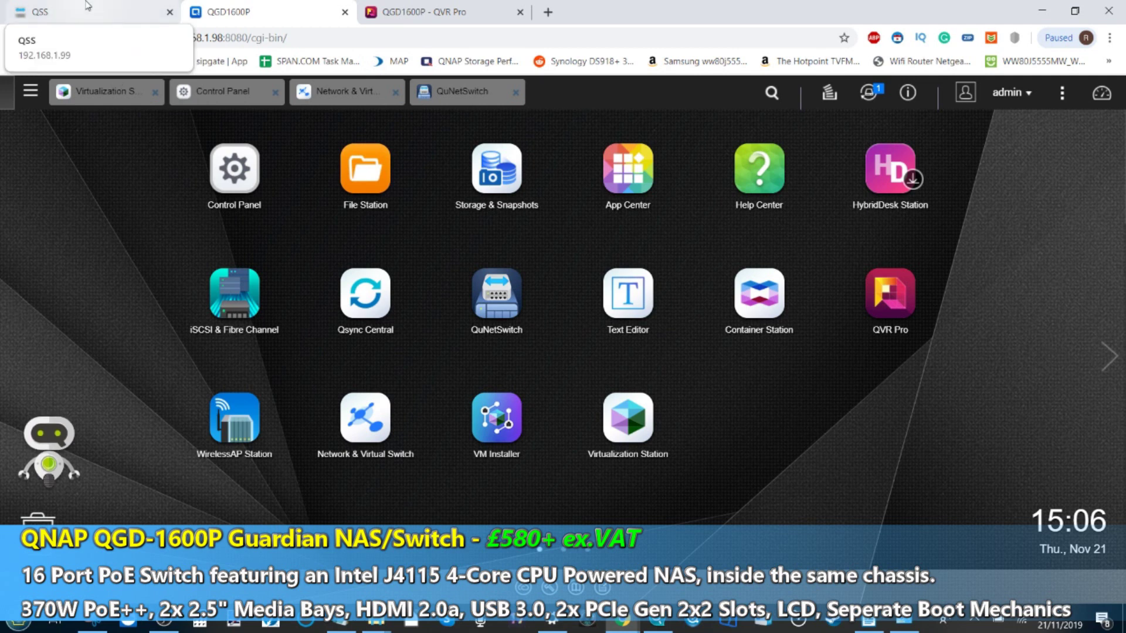
pyautogui.click(421, 13)
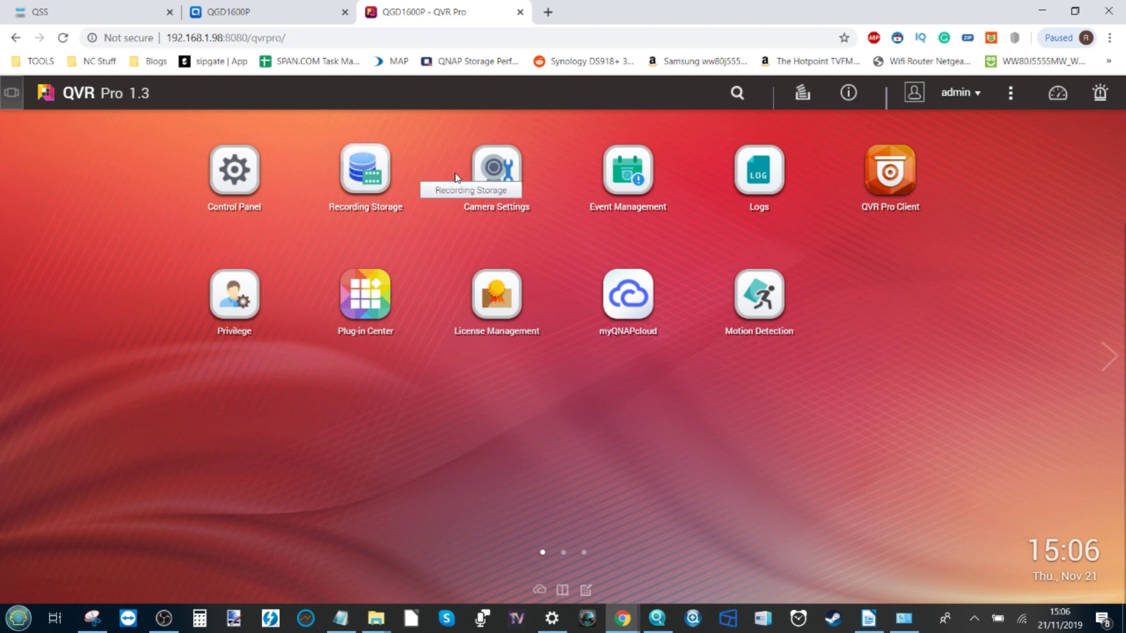
pyautogui.click(507, 178)
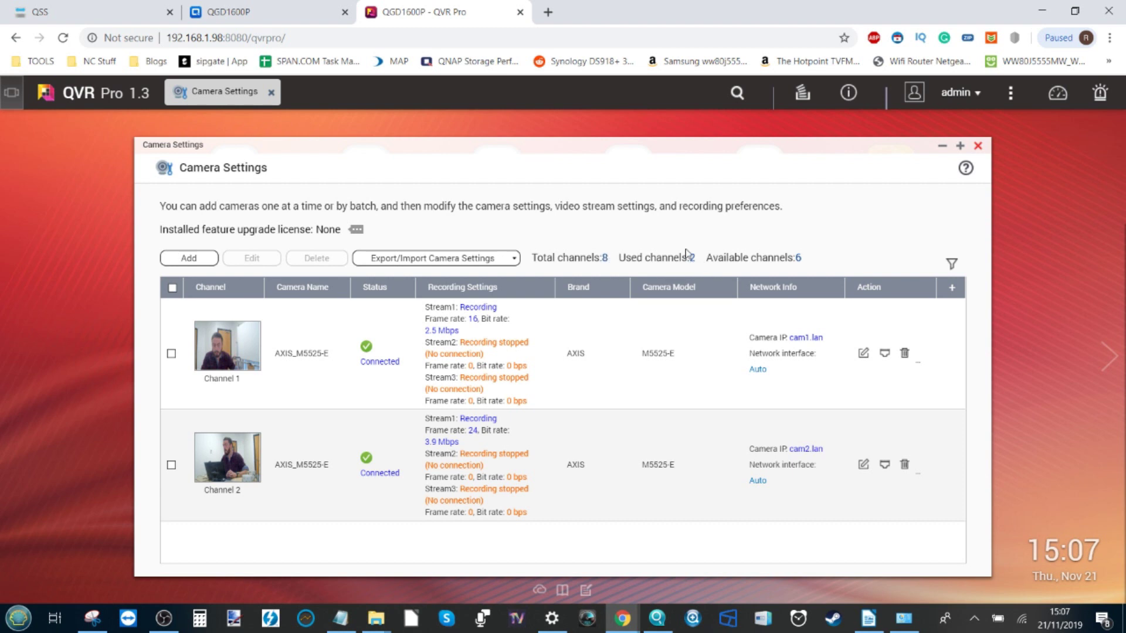
pyautogui.click(978, 145)
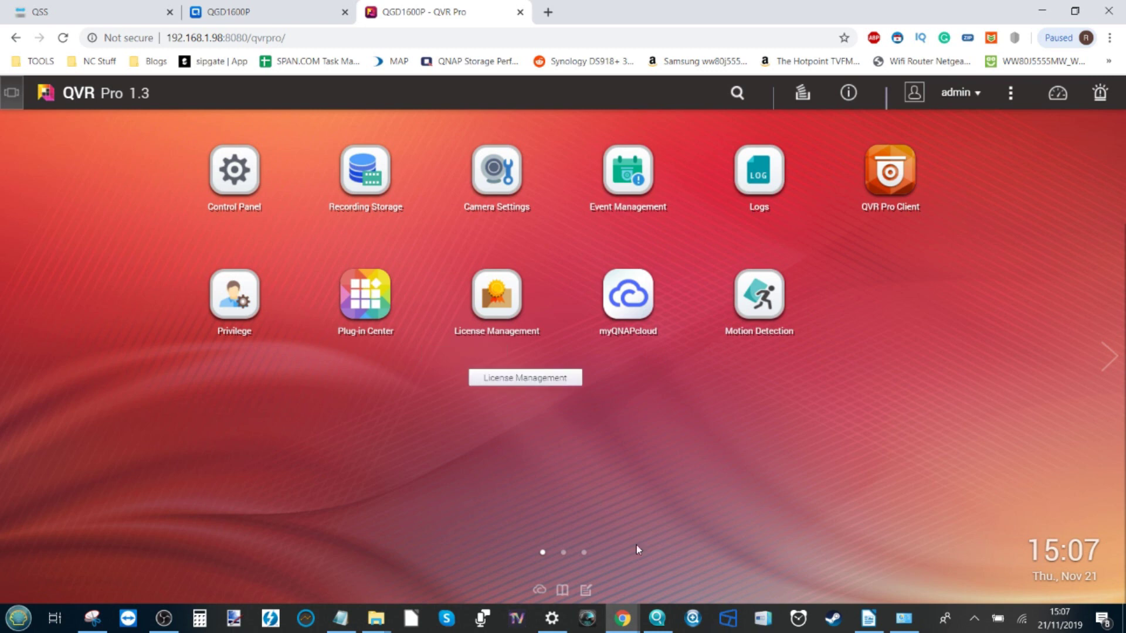
# Step: Launch QVR Pro Client and drag cameras 1 and 2 (AXIS_M5525-E) into the 2camview grid
pyautogui.click(889, 178)
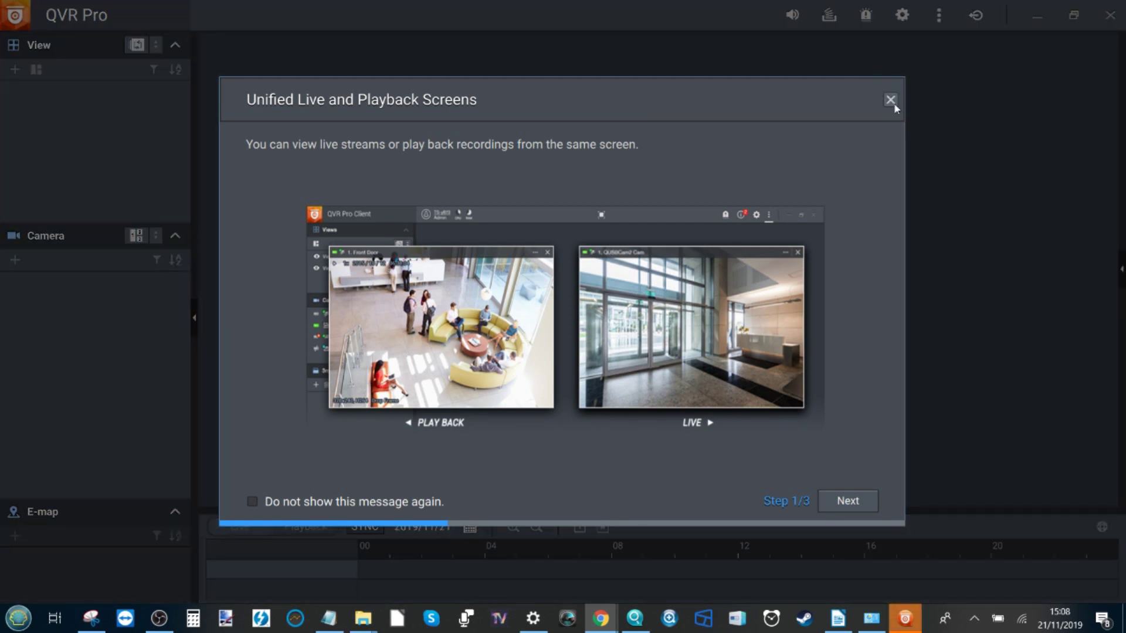
pyautogui.click(890, 100)
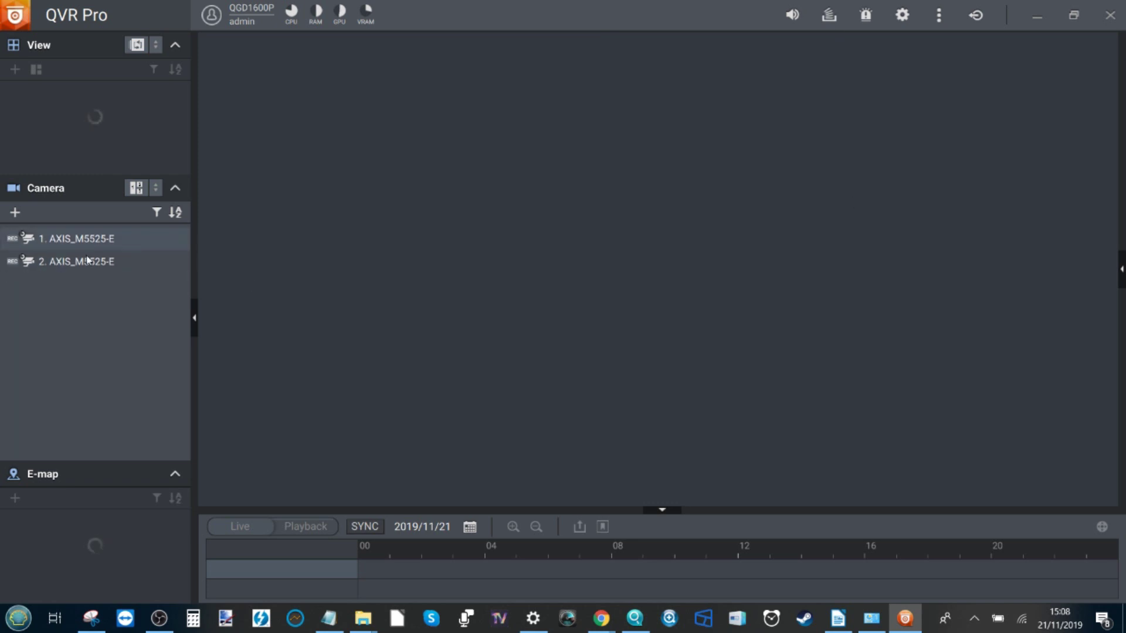
pyautogui.moveTo(69, 239); pyautogui.dragTo(358, 222)
pyautogui.moveTo(66, 261); pyautogui.dragTo(412, 359)
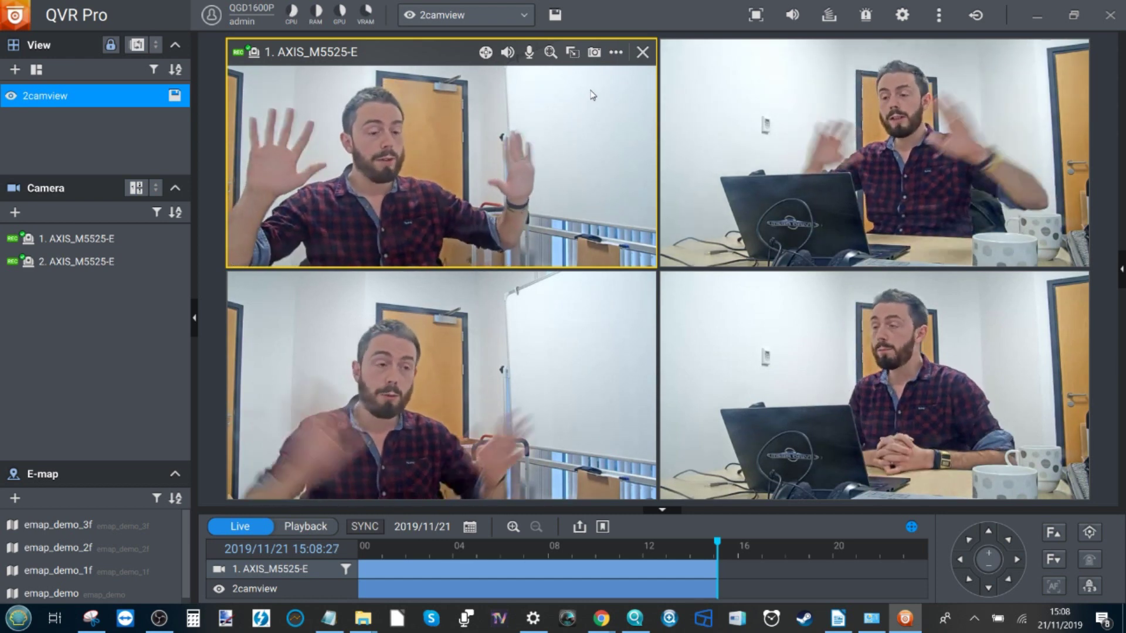
pyautogui.moveTo(973, 50)
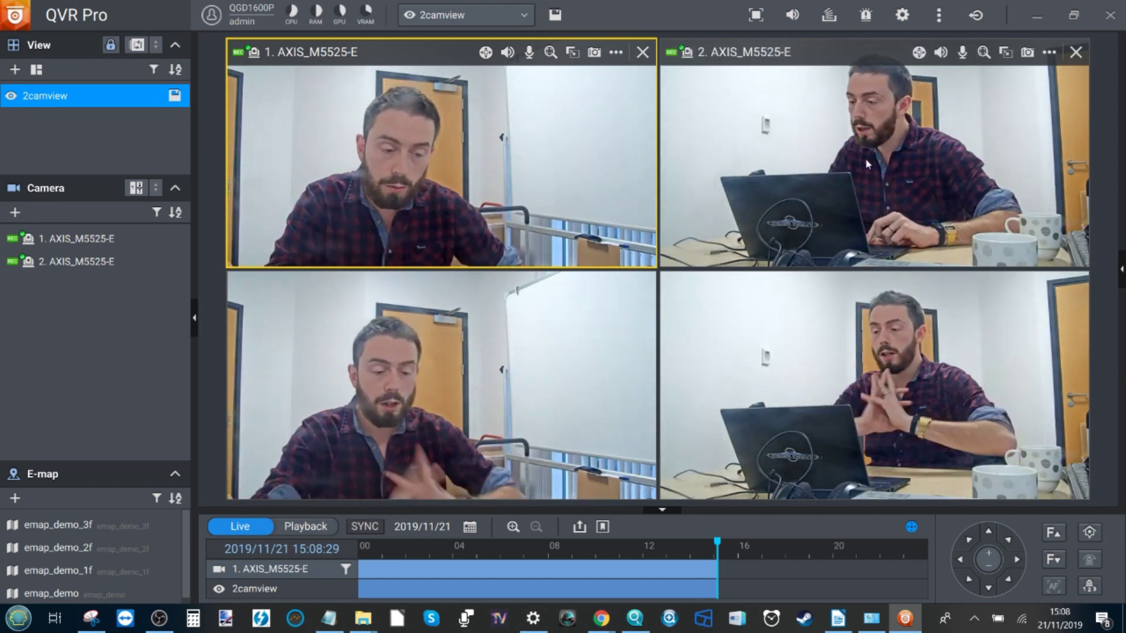
# Step: Select camera 2's live tile and create a magnified region-of-interest tile from it
pyautogui.click(919, 55)
pyautogui.click(965, 87)
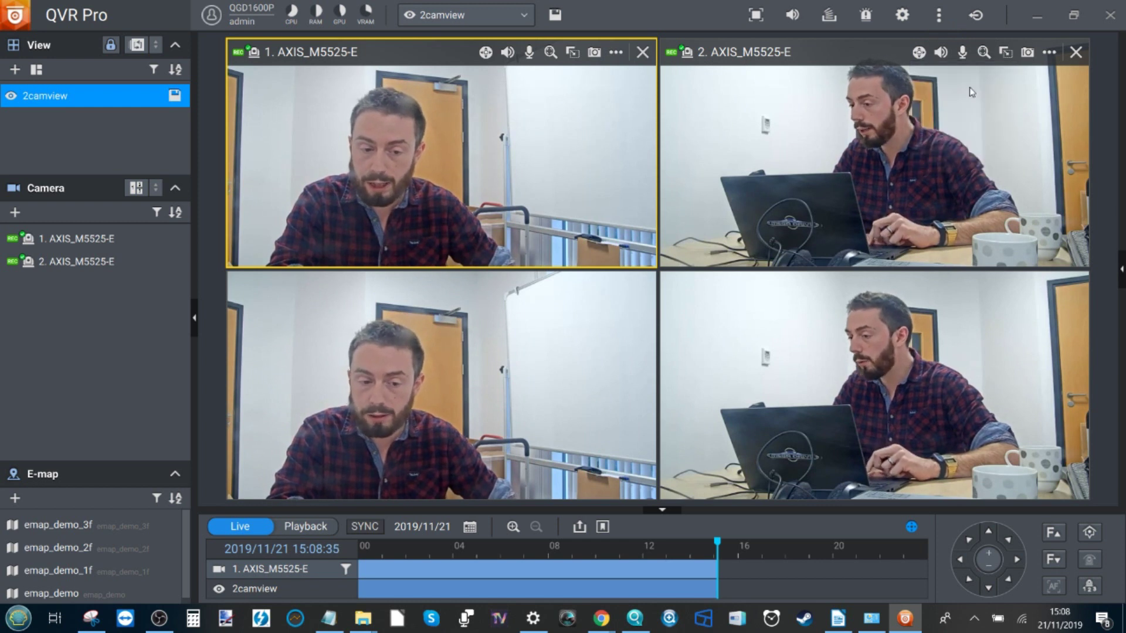
pyautogui.click(846, 149)
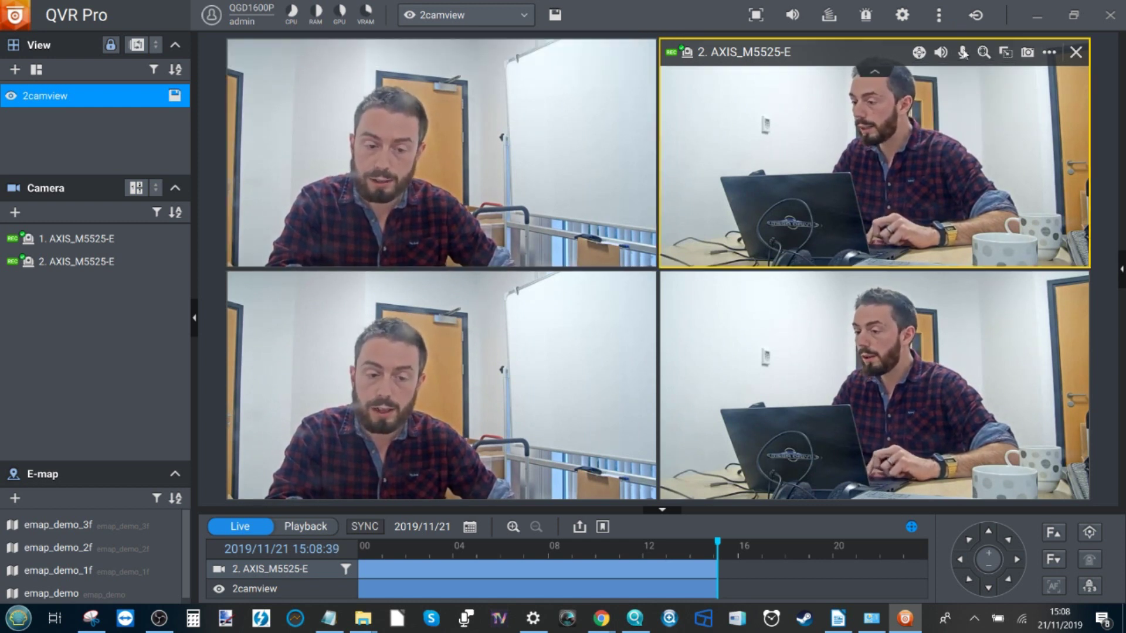
pyautogui.click(1006, 54)
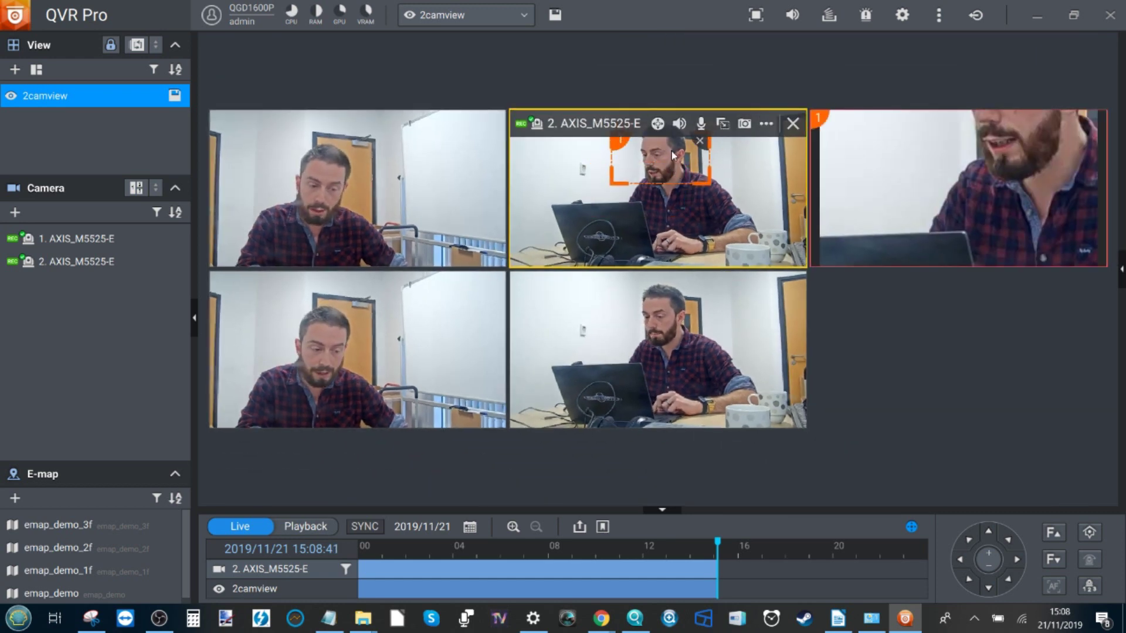
# Step: Move camera 2's magnified region onto the man's face and expand the unmagnified tile's controls
pyautogui.moveTo(672, 155); pyautogui.dragTo(669, 150)
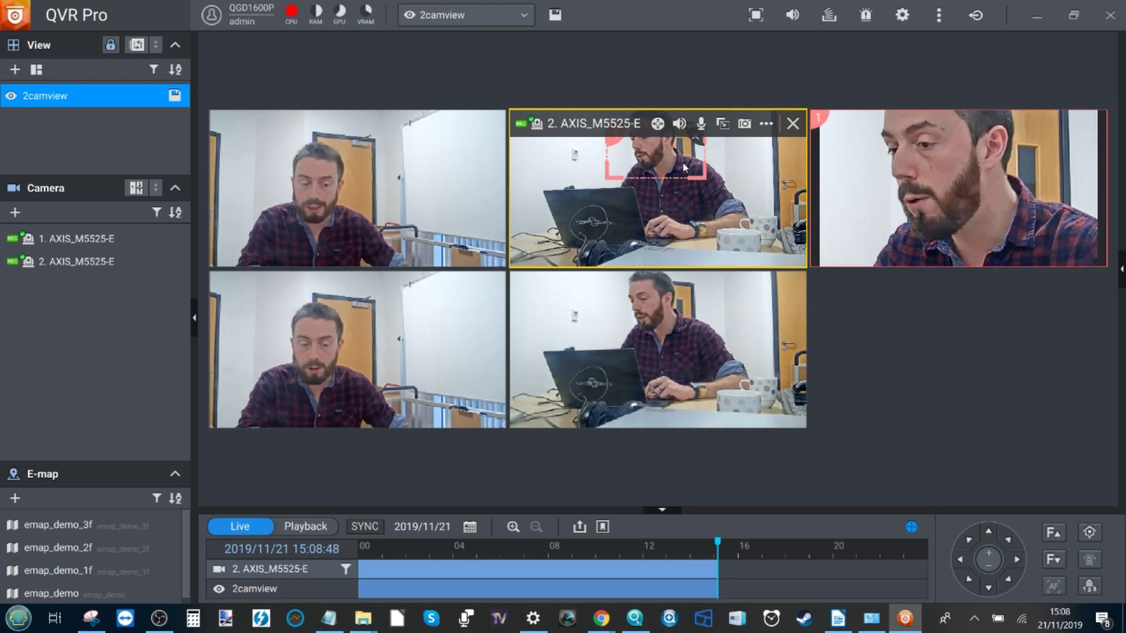
pyautogui.click(659, 327)
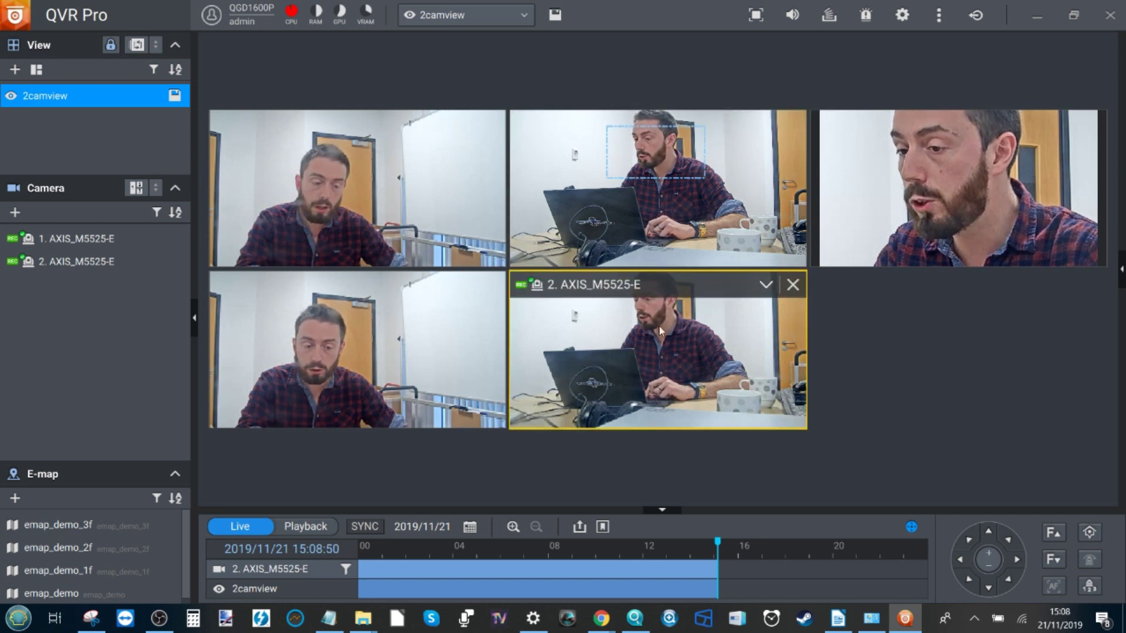
pyautogui.click(766, 284)
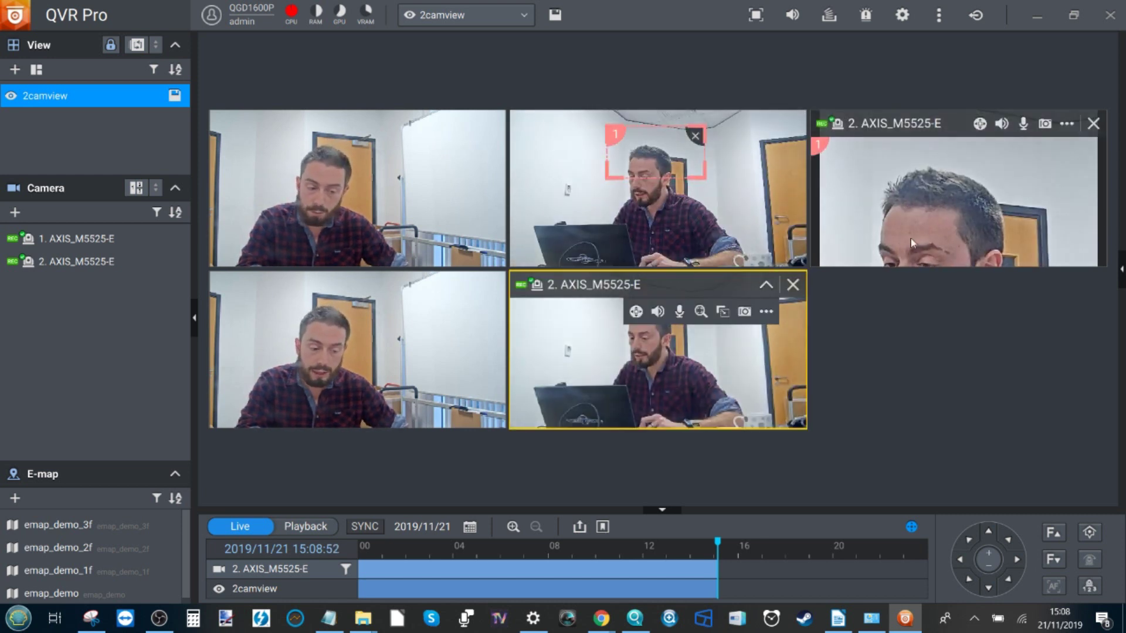
pyautogui.click(665, 157)
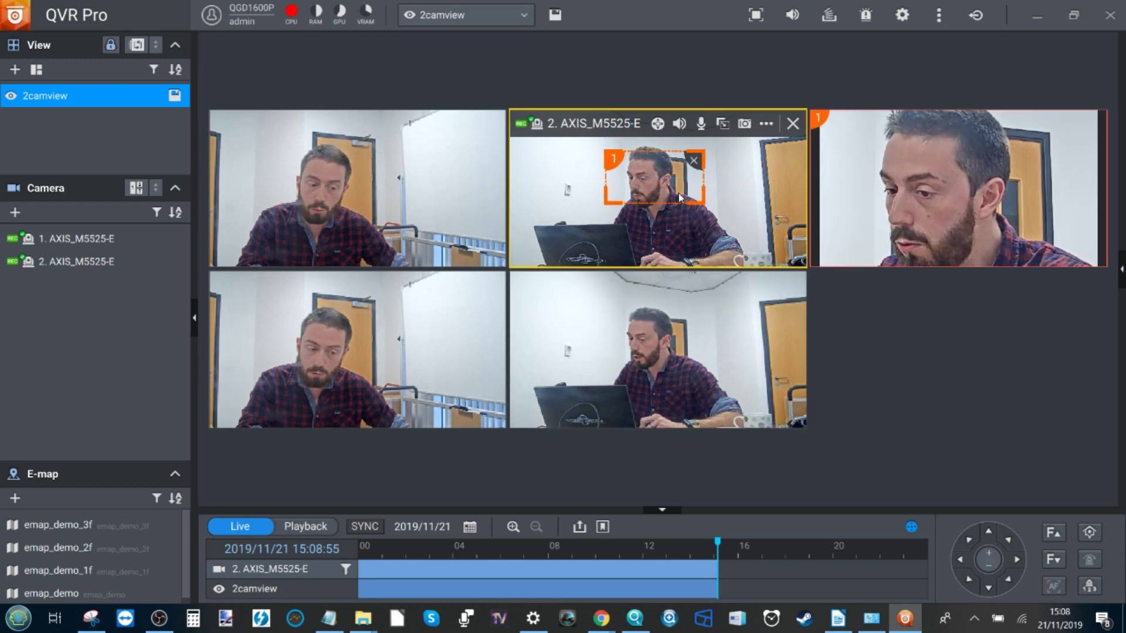
pyautogui.click(703, 352)
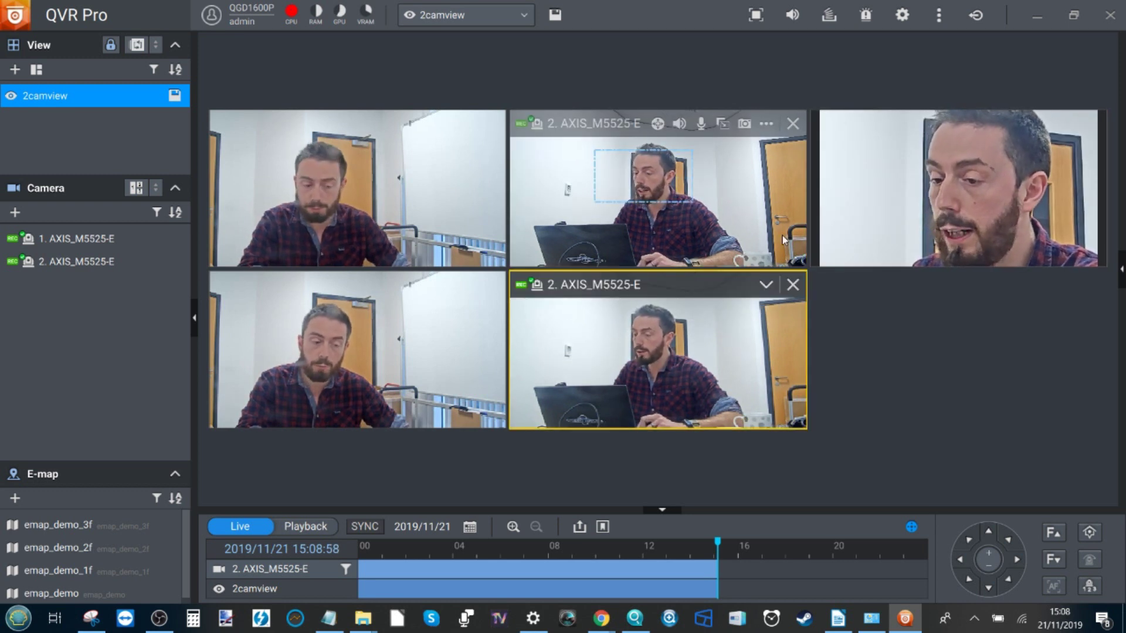
pyautogui.click(765, 287)
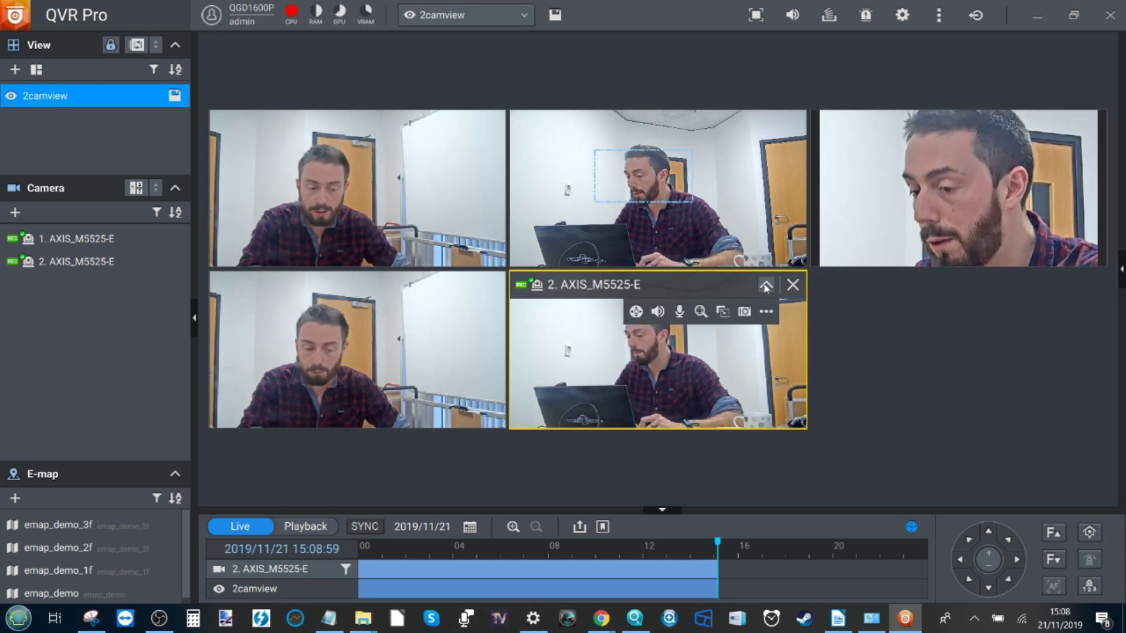
pyautogui.click(640, 312)
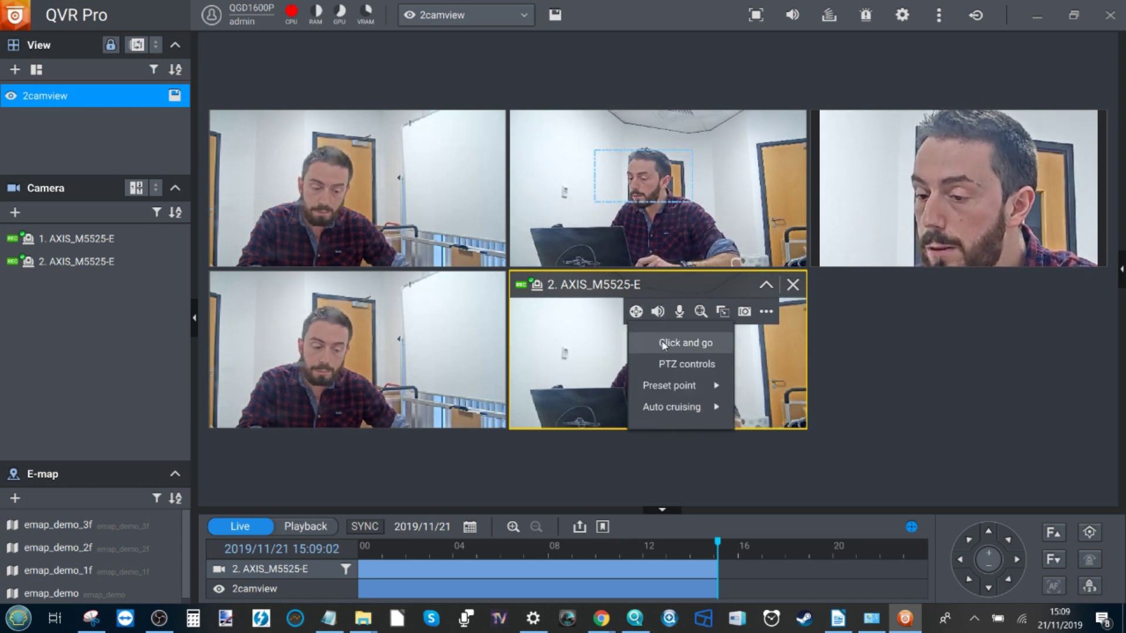
# Step: Tilt camera 2 with the on-screen controls from the desk across the ceiling onto the office wall
pyautogui.click(675, 365)
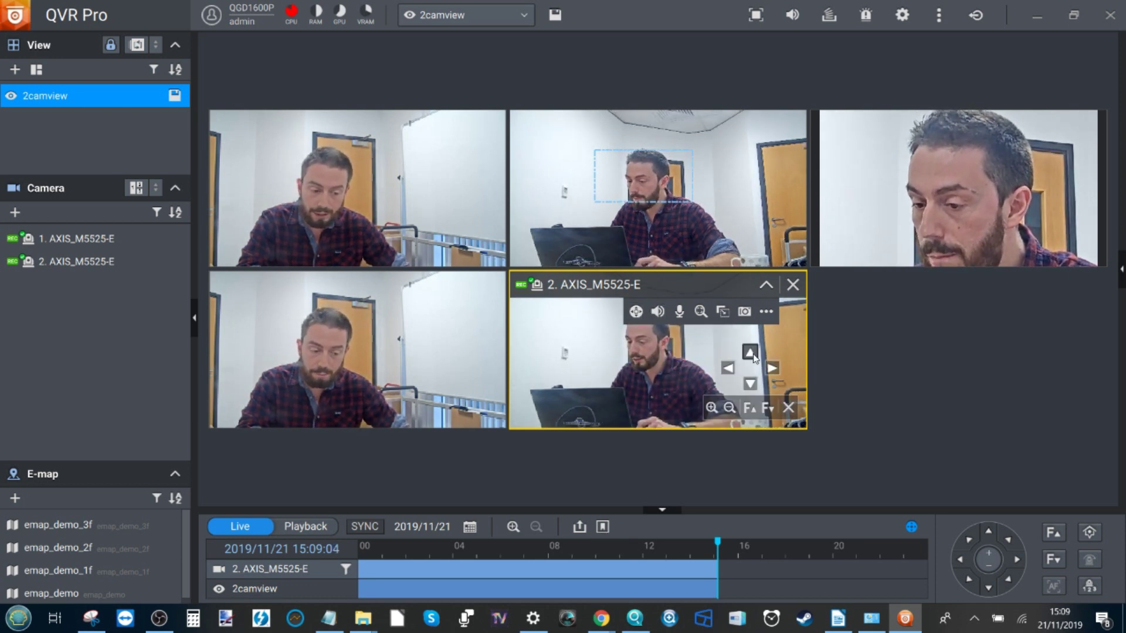
pyautogui.click(751, 384)
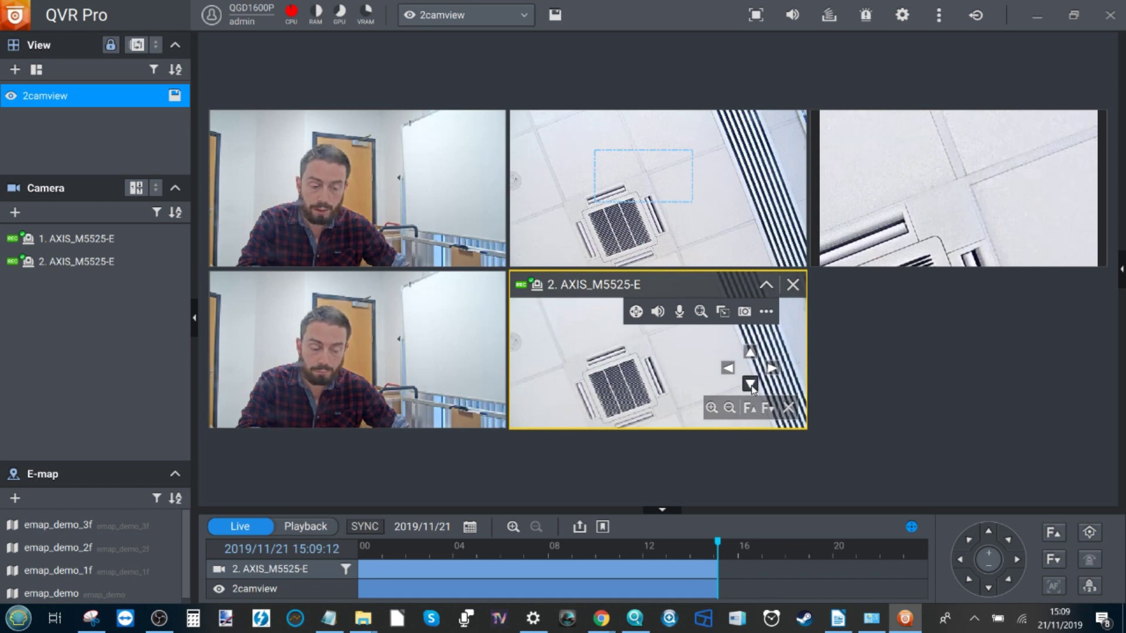
pyautogui.click(750, 384)
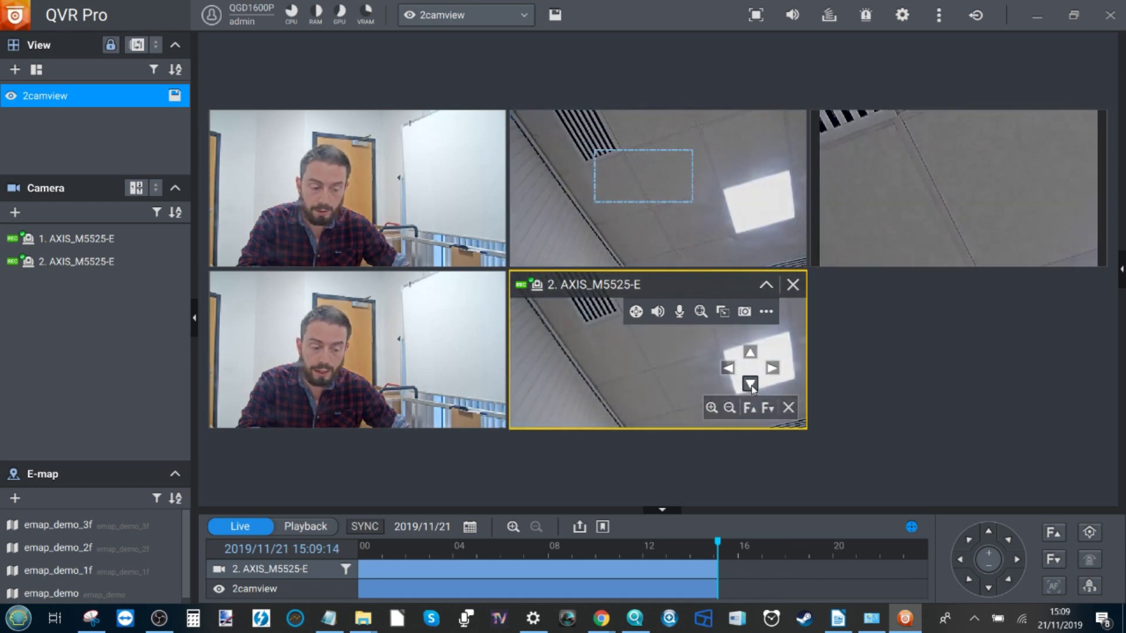
pyautogui.click(750, 384)
pyautogui.click(750, 384)
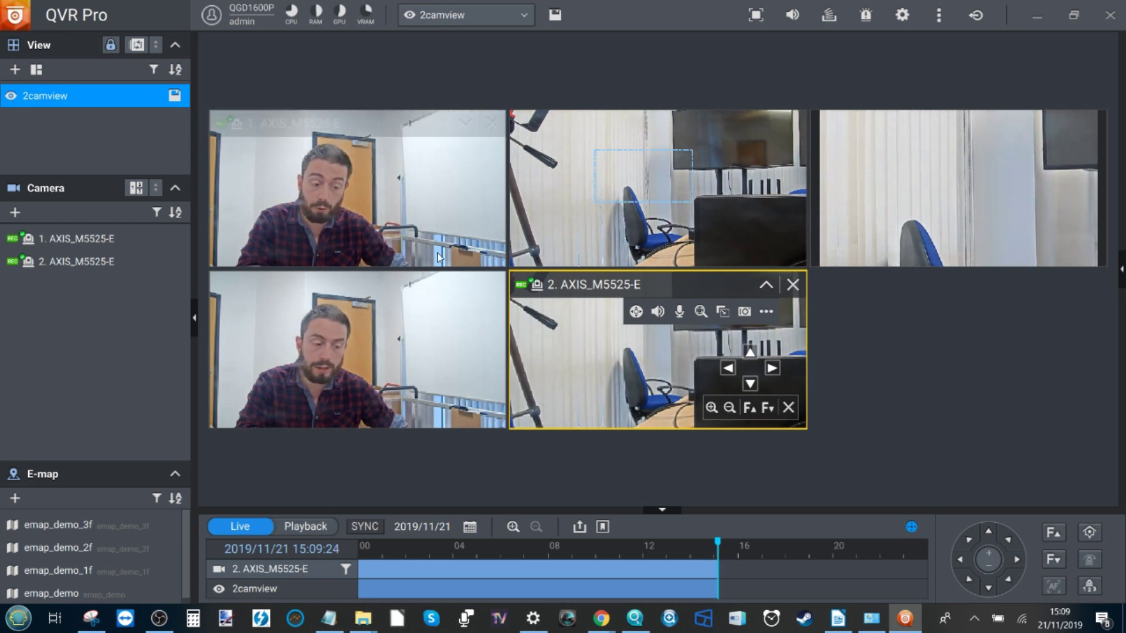
# Step: Select camera 1's tile and open the emap_demo_3f floor plan from the E-map panel
pyautogui.click(354, 212)
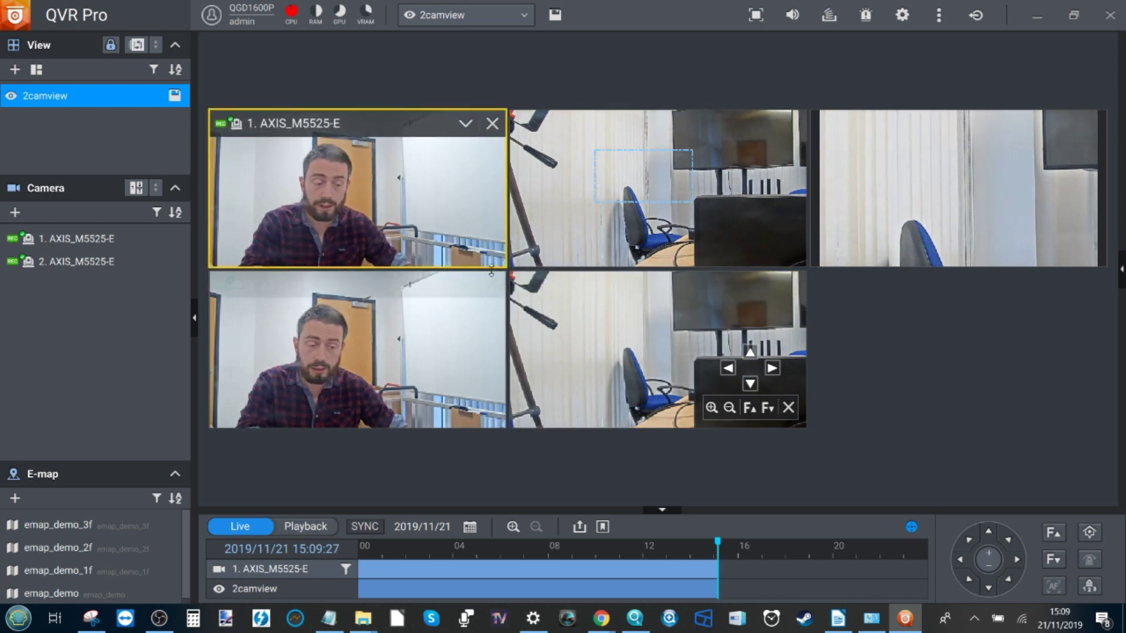
pyautogui.click(464, 122)
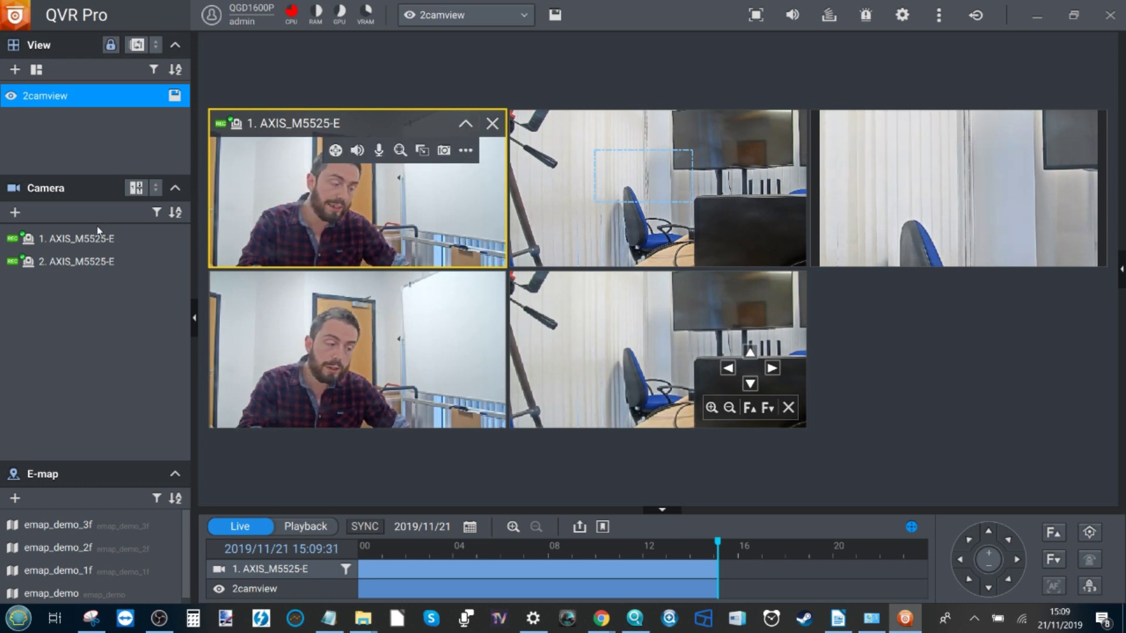
pyautogui.doubleClick(49, 525)
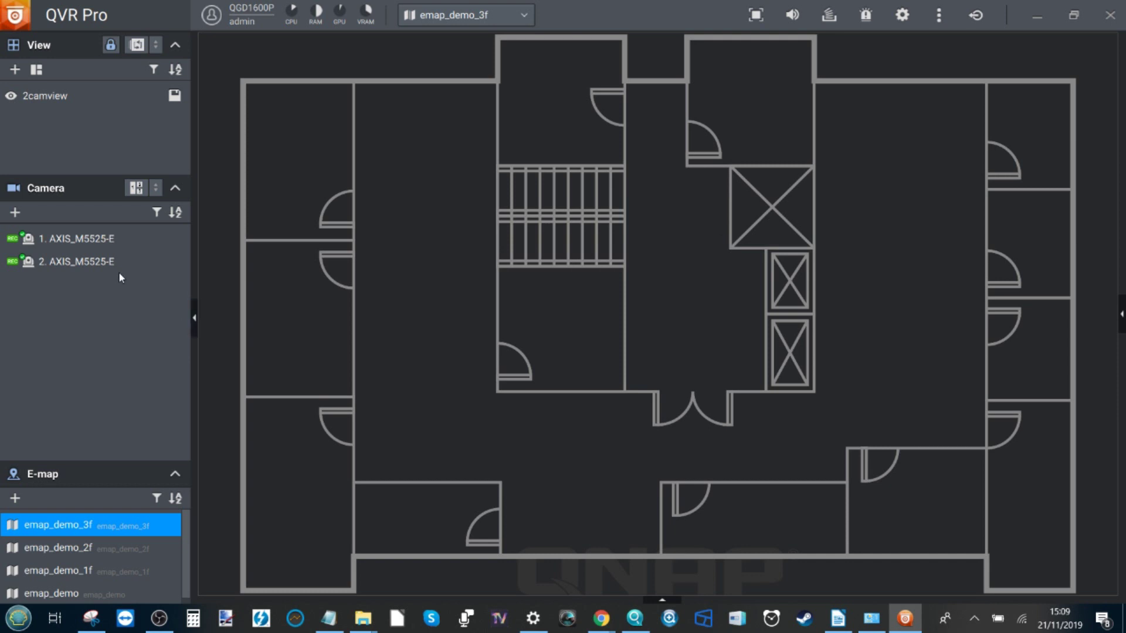
pyautogui.moveTo(119, 274); pyautogui.dragTo(7, 261)
# Step: Open camera 1's live view full-size and use digital zoom to zoom in and back out
pyautogui.doubleClick(81, 246)
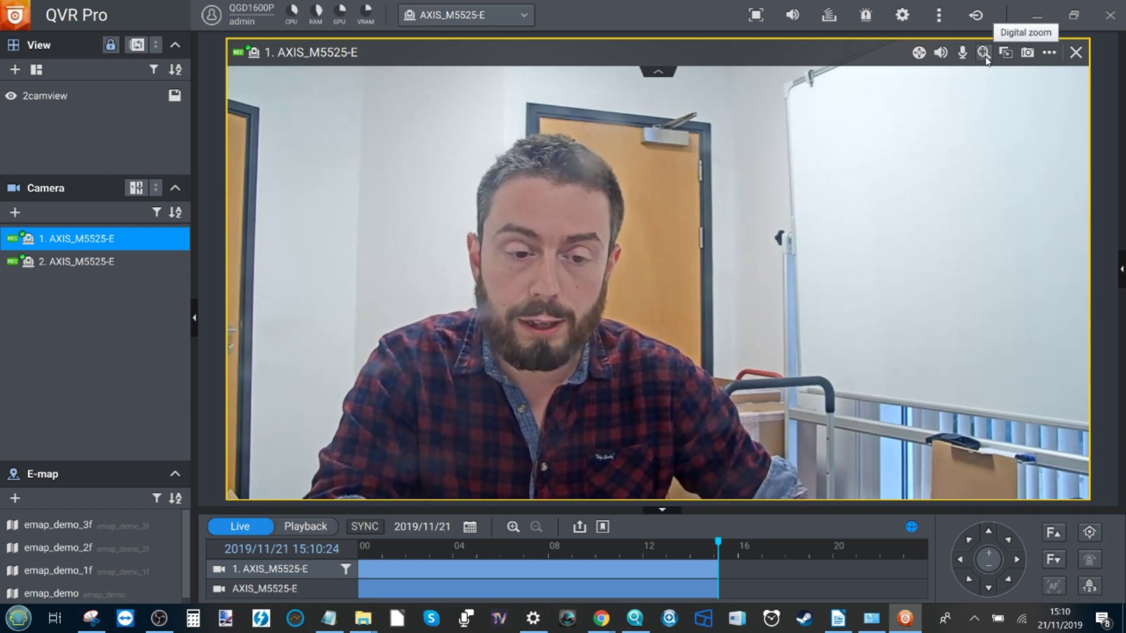
pyautogui.click(985, 56)
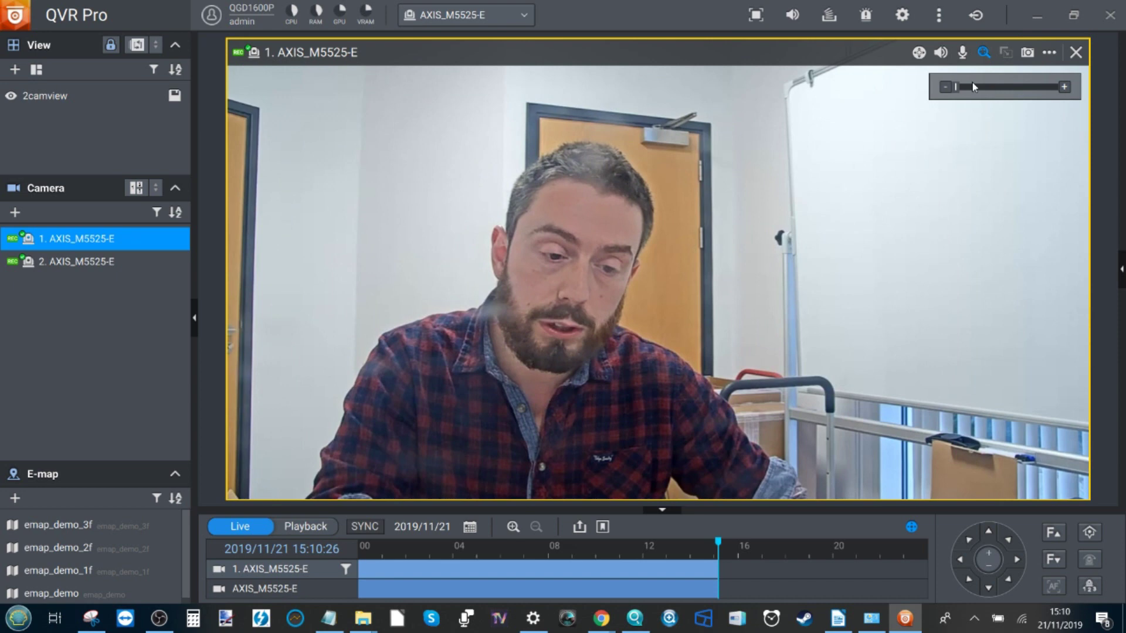
pyautogui.moveTo(957, 88); pyautogui.dragTo(976, 89)
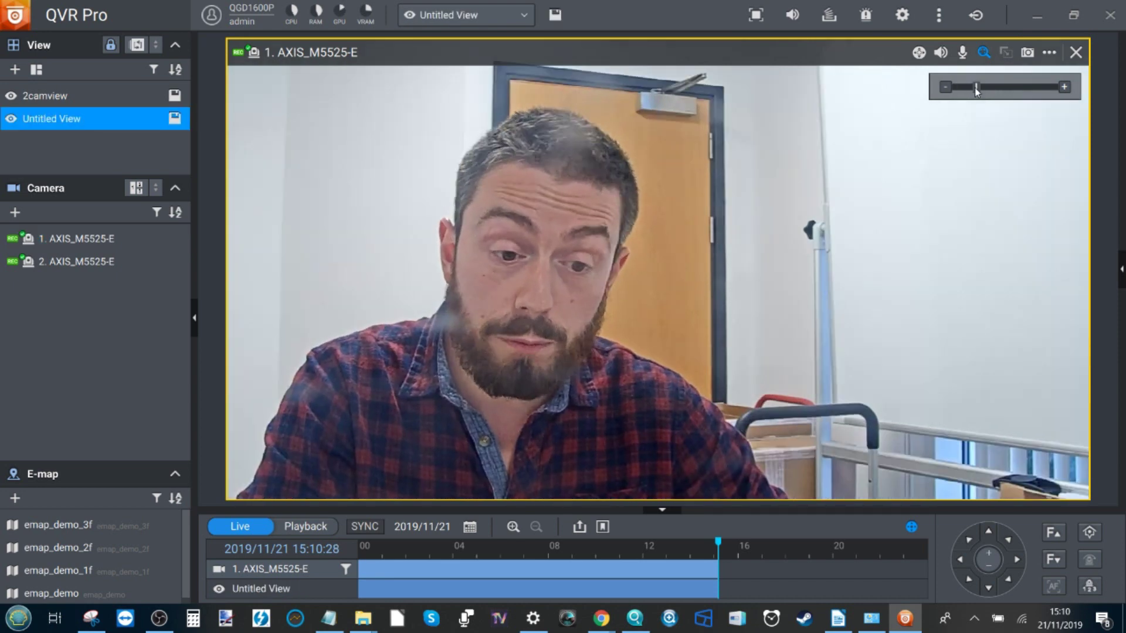
pyautogui.moveTo(976, 88); pyautogui.dragTo(956, 88)
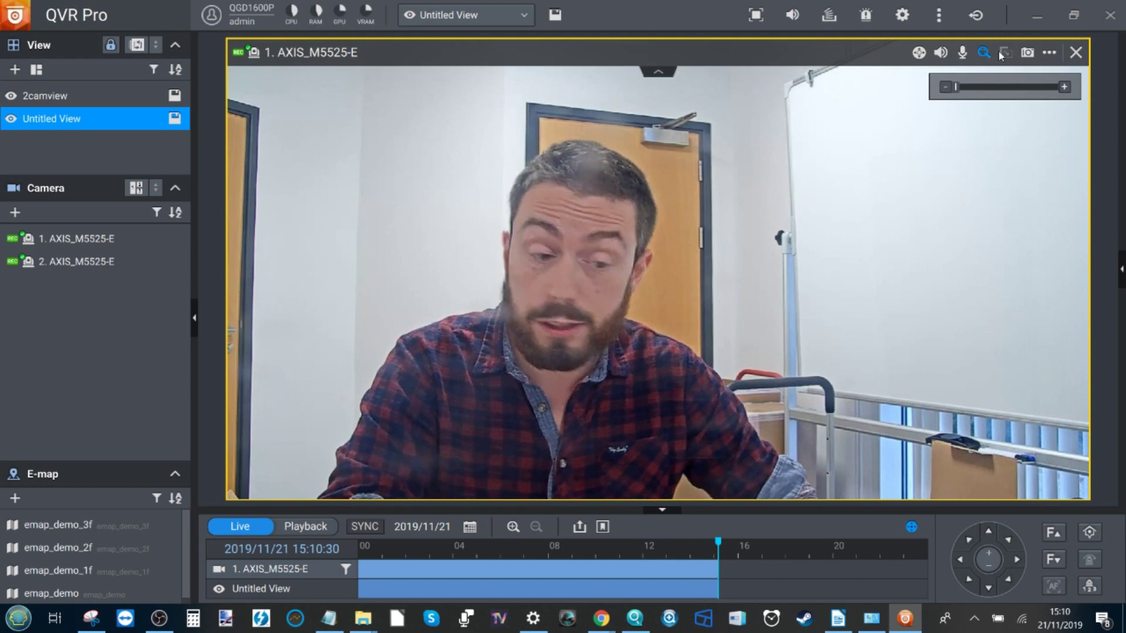
# Step: Save a jpg snapshot of camera 1 to Documents and switch its stream to H.264 Full HD (1080p)
pyautogui.click(1027, 51)
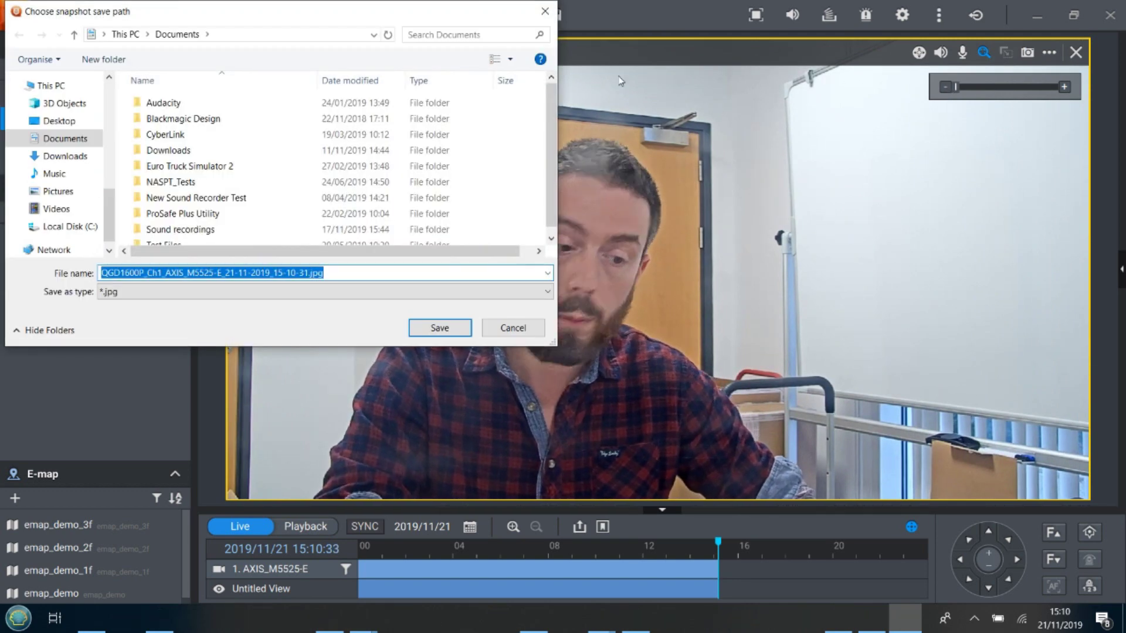
pyautogui.press('Return')
pyautogui.click(1049, 51)
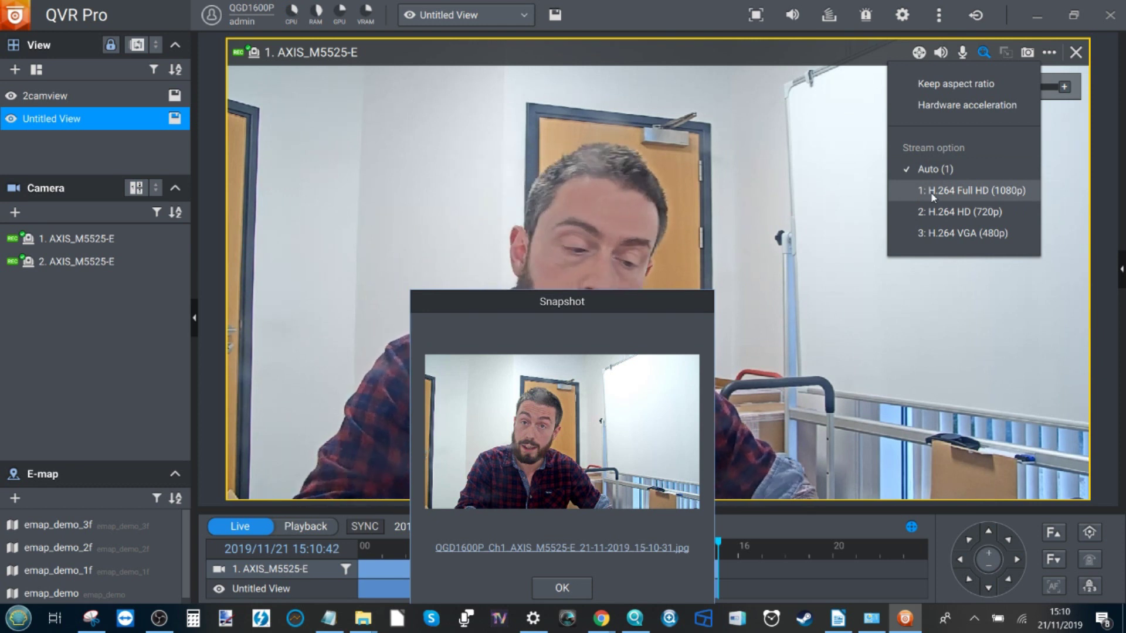
pyautogui.click(561, 587)
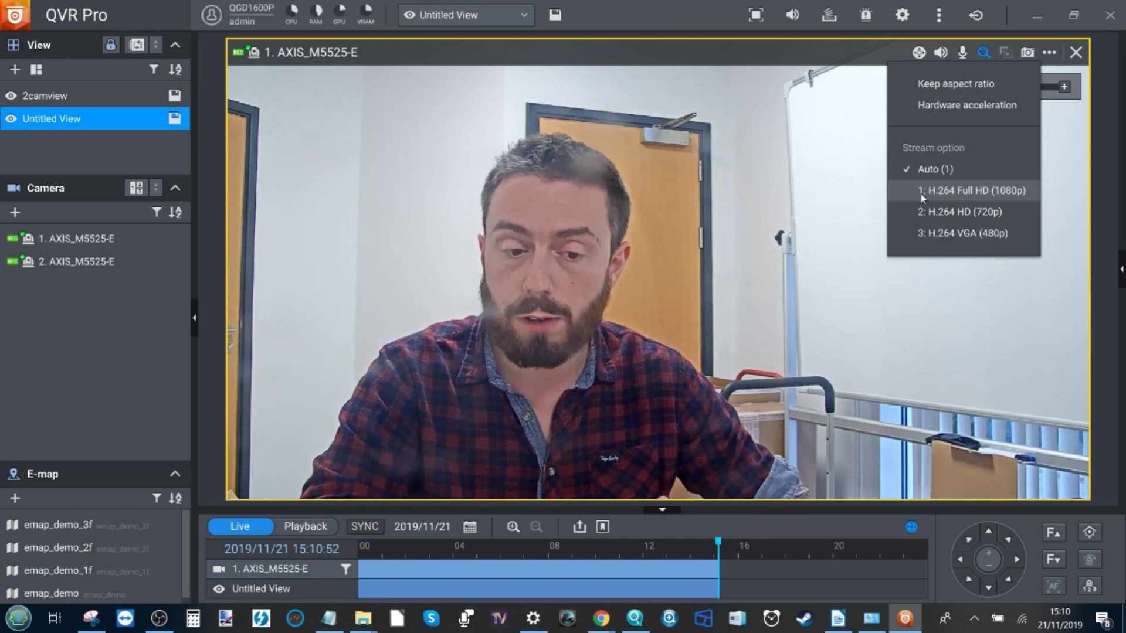
pyautogui.click(942, 190)
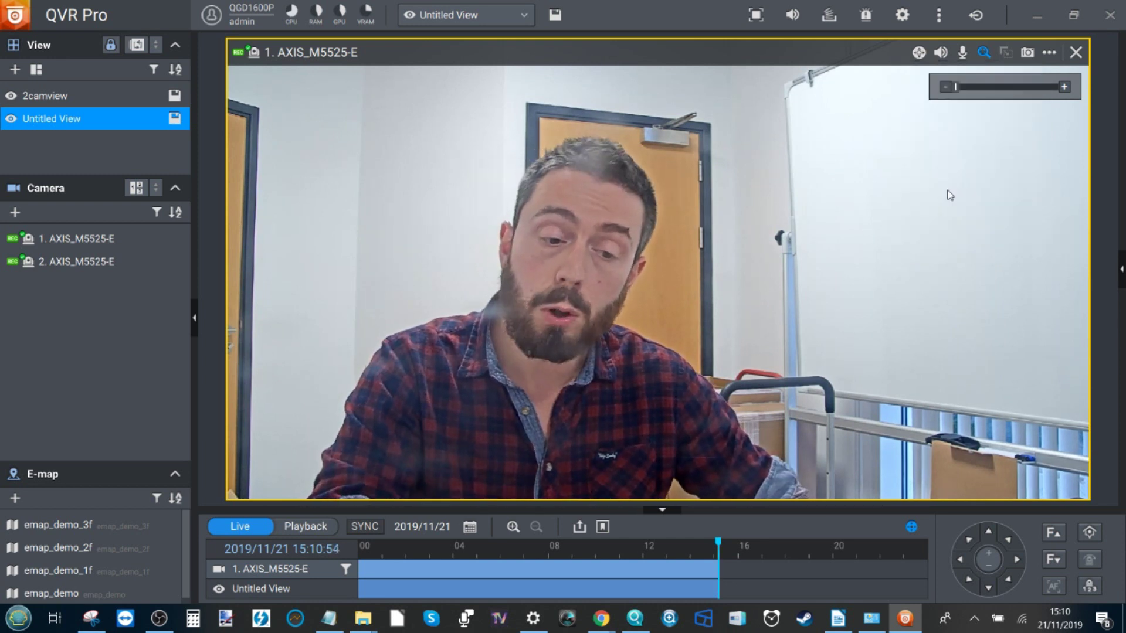
# Step: Return to the 2camview grid and bring the QVR Pro web console's Chrome window forward
pyautogui.click(94, 96)
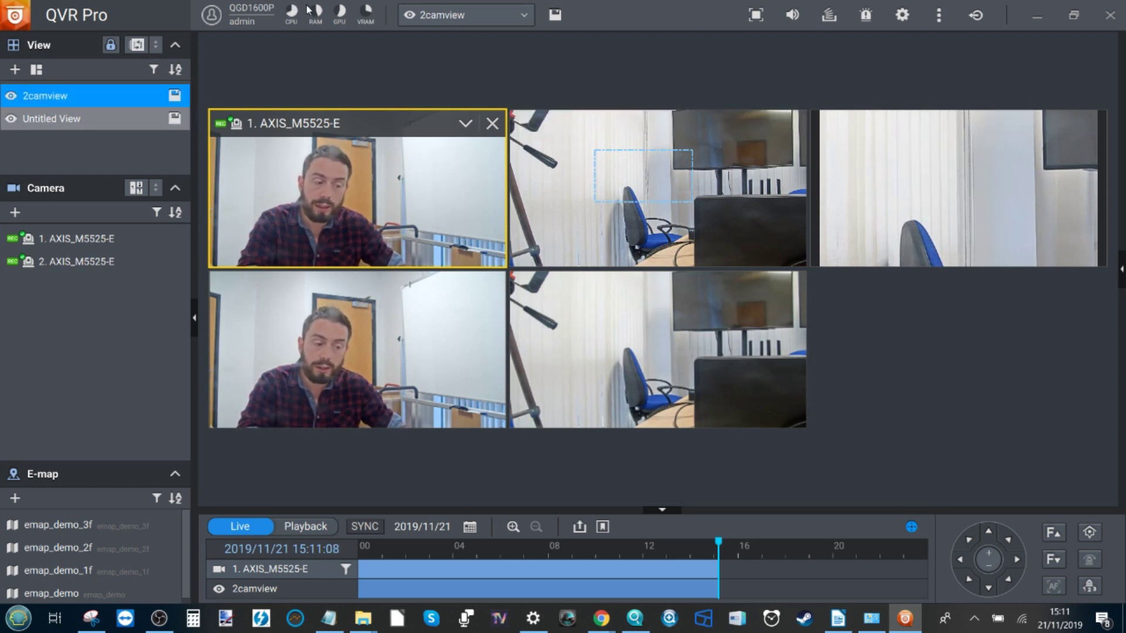
pyautogui.moveTo(332, 13)
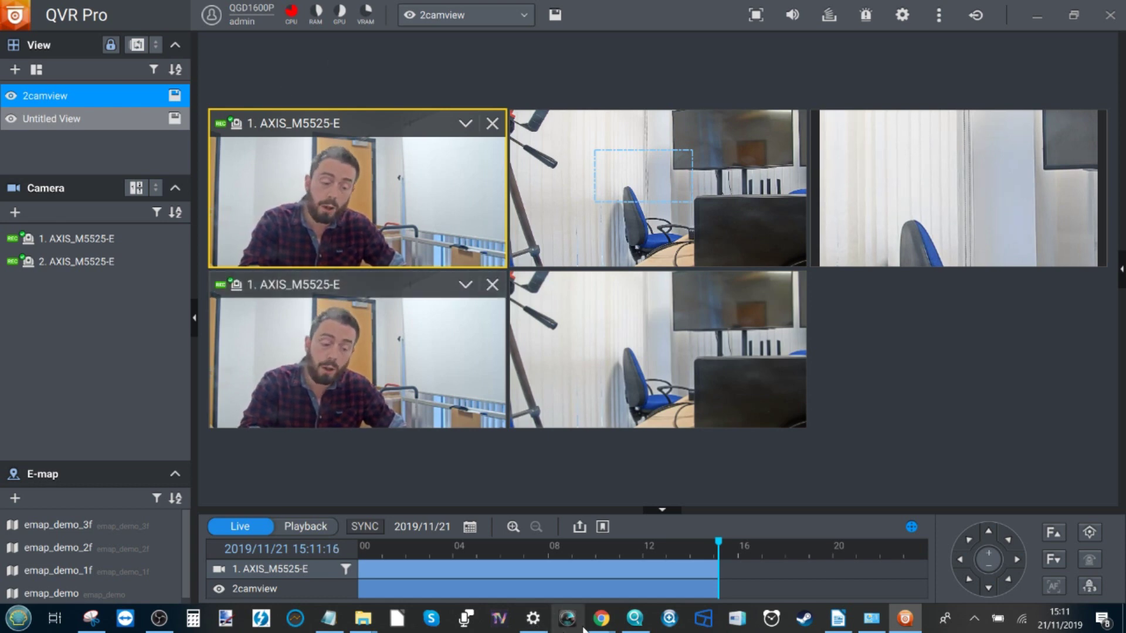
pyautogui.moveTo(598, 628)
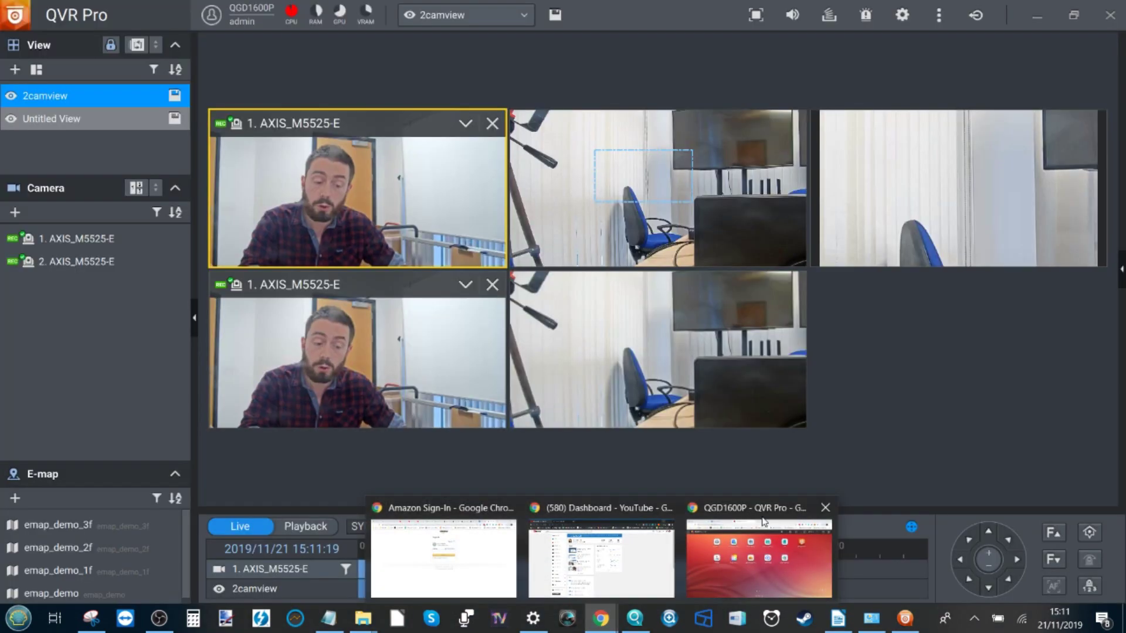
pyautogui.click(759, 551)
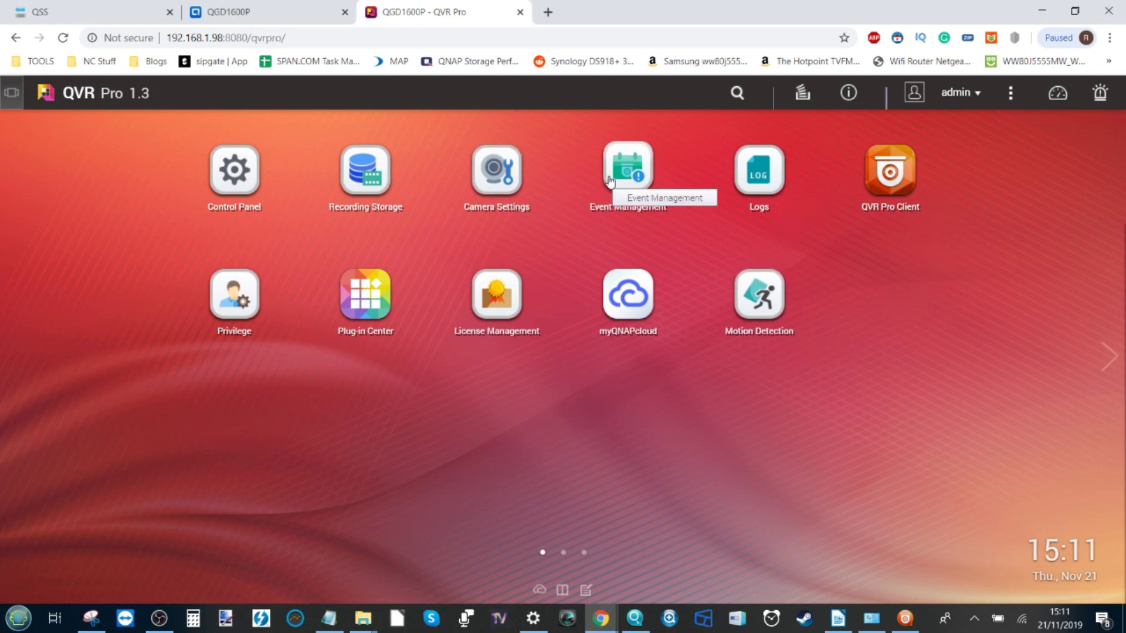
pyautogui.click(732, 287)
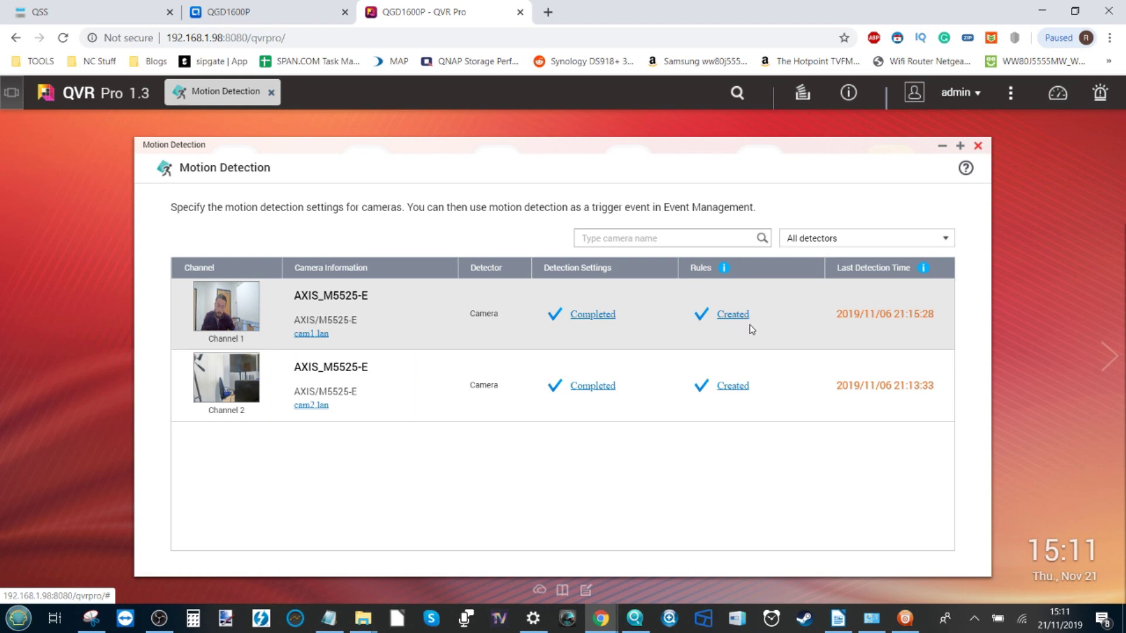
pyautogui.moveTo(651, 143); pyautogui.dragTo(641, 128)
pyautogui.click(969, 129)
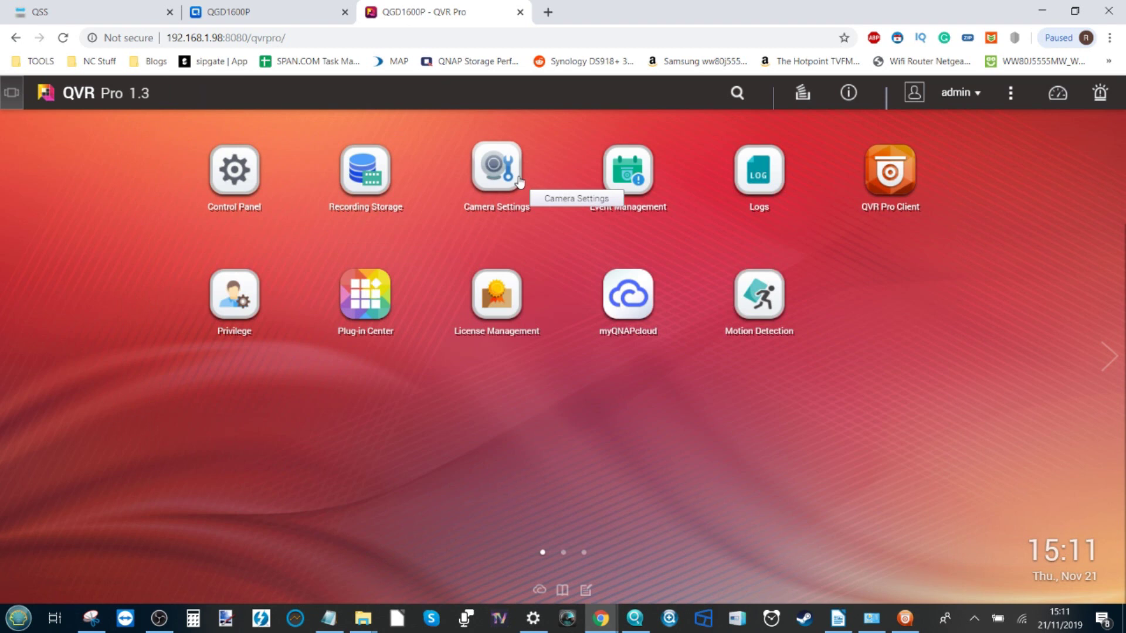
# Step: Open Plug-in Center, view My Licenses and All Apps, and move the License Management window lower
pyautogui.click(377, 319)
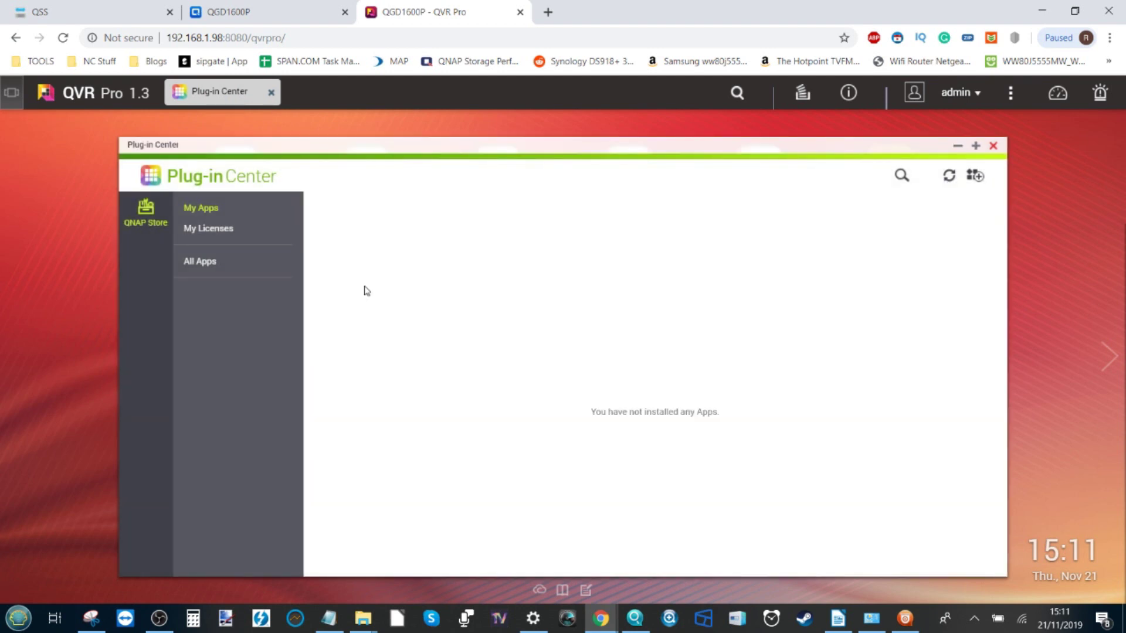
pyautogui.click(210, 228)
pyautogui.click(202, 258)
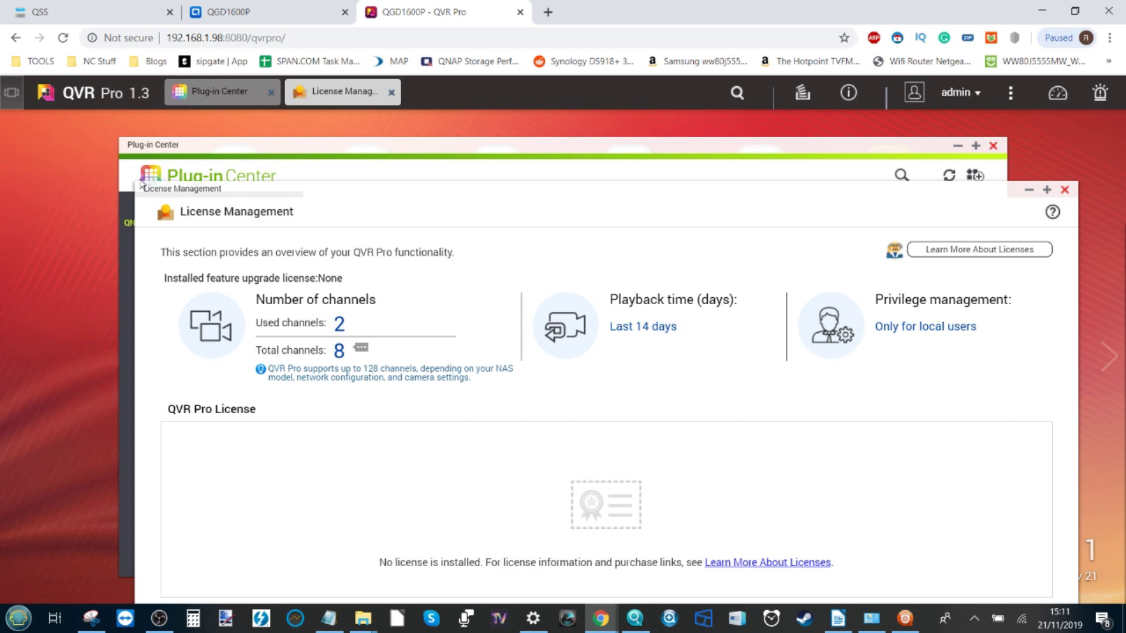
pyautogui.moveTo(140, 185); pyautogui.dragTo(339, 265)
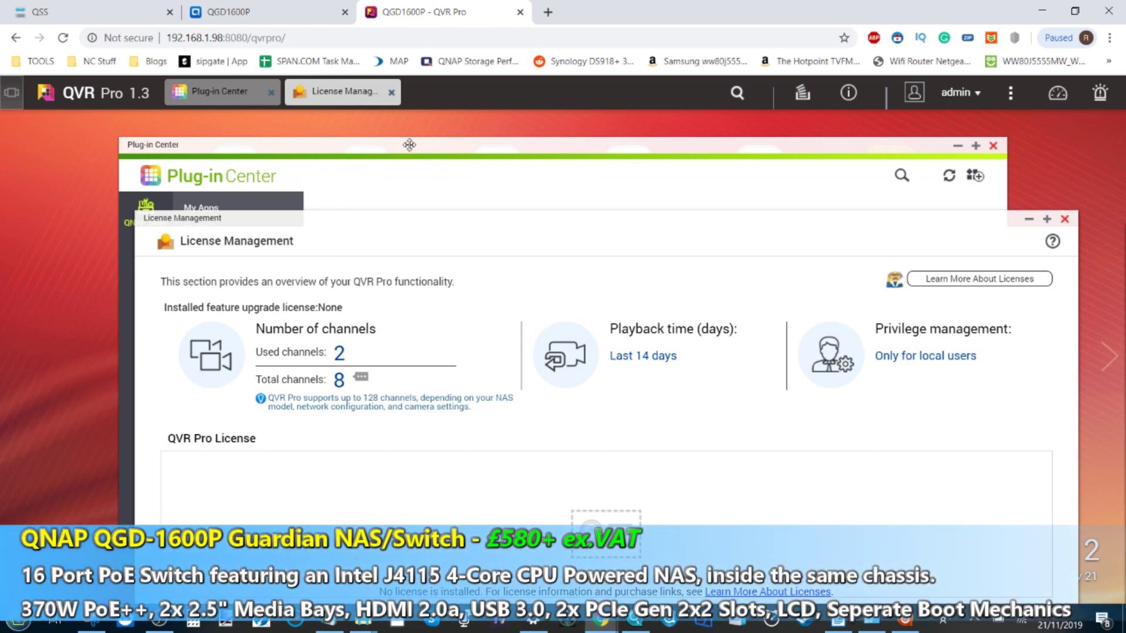
pyautogui.click(409, 144)
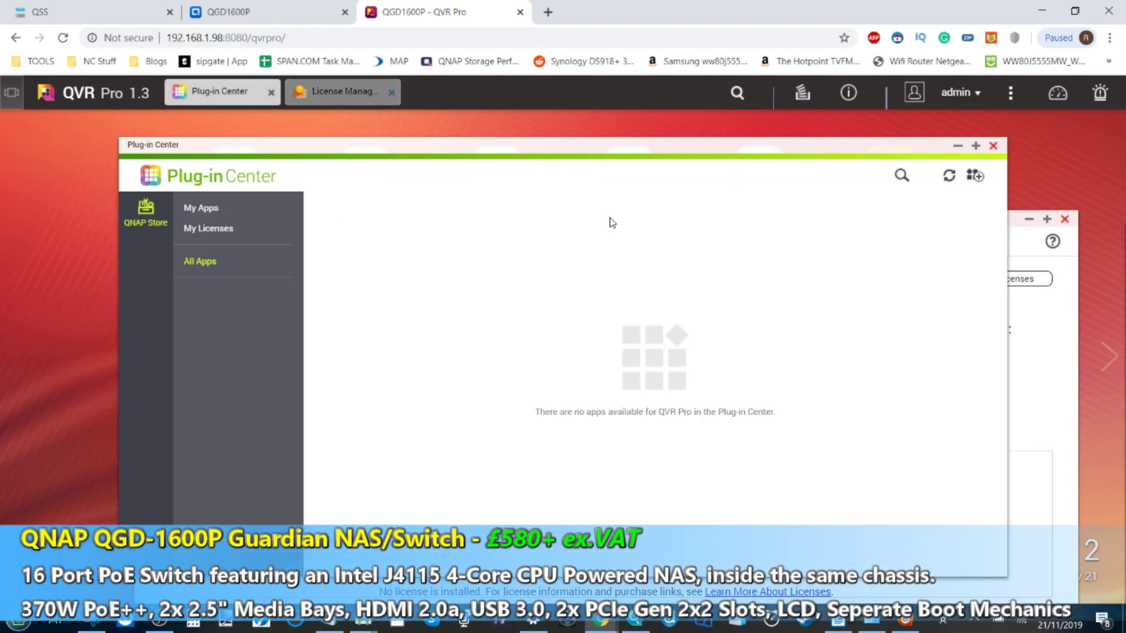
# Step: Close Plug-in Center and minimise the License Management window
pyautogui.click(993, 145)
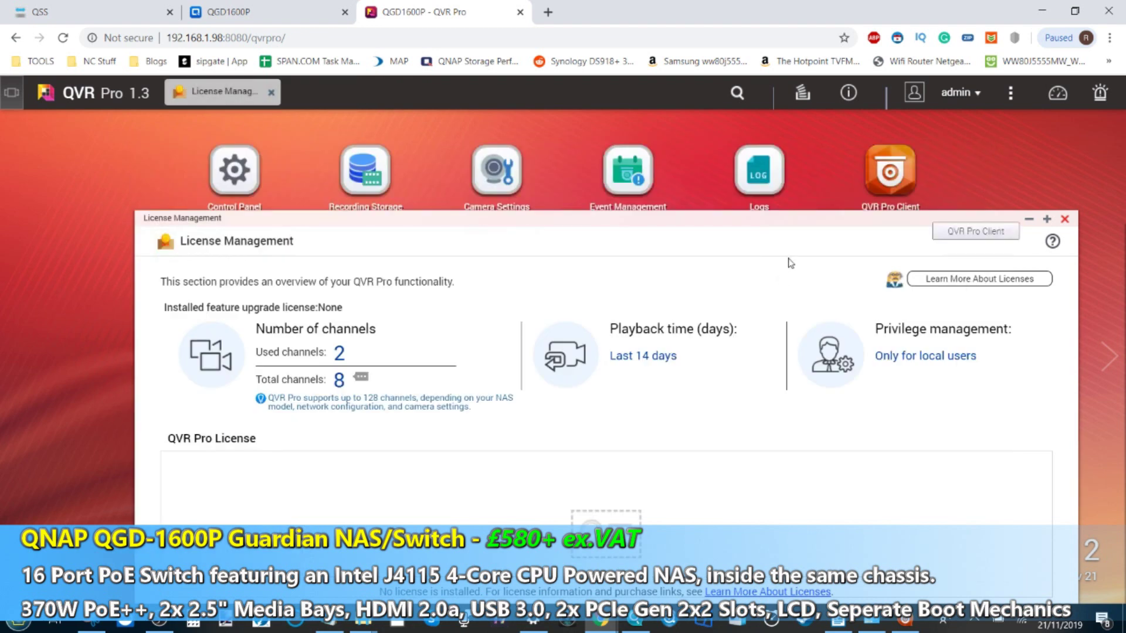
pyautogui.click(1030, 221)
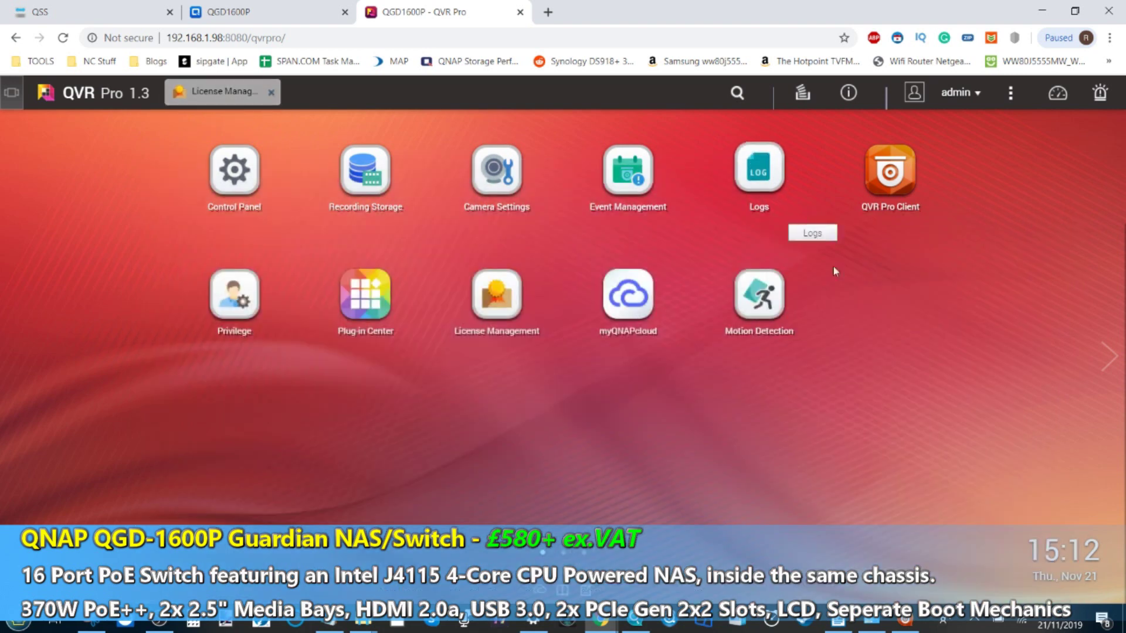
pyautogui.click(756, 272)
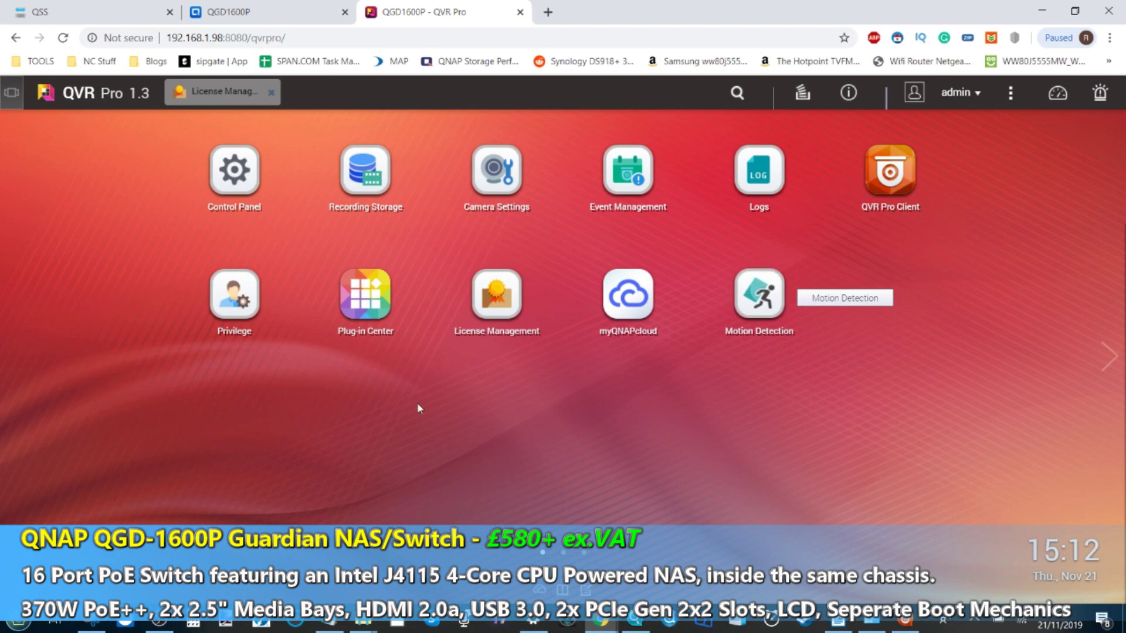